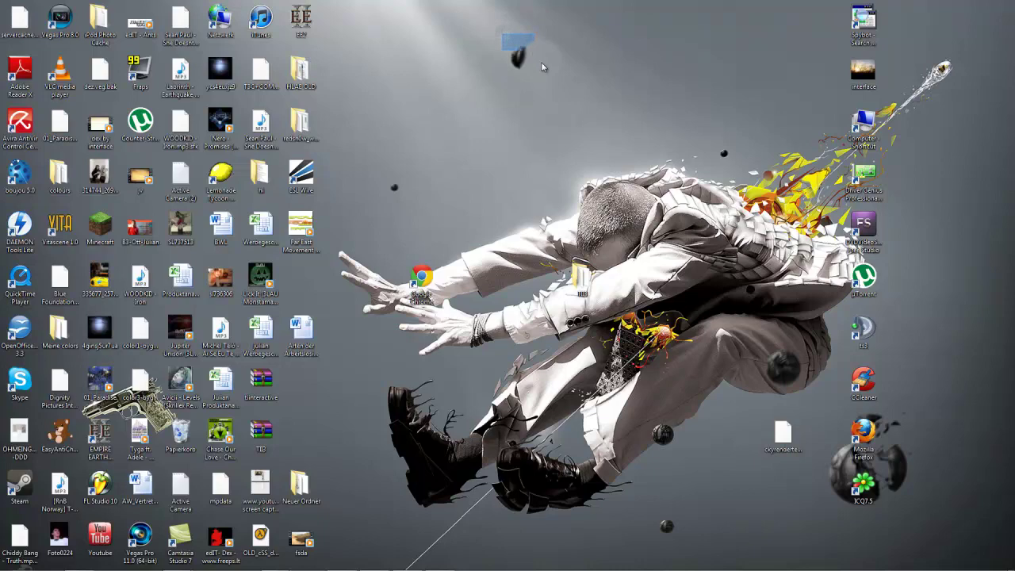
# Switch to the open fsda.veg project in Sony Vegas Pro 8.0.
pyautogui.moveTo(541, 64); pyautogui.dragTo(541, 71)
pyautogui.moveTo(450, 559)
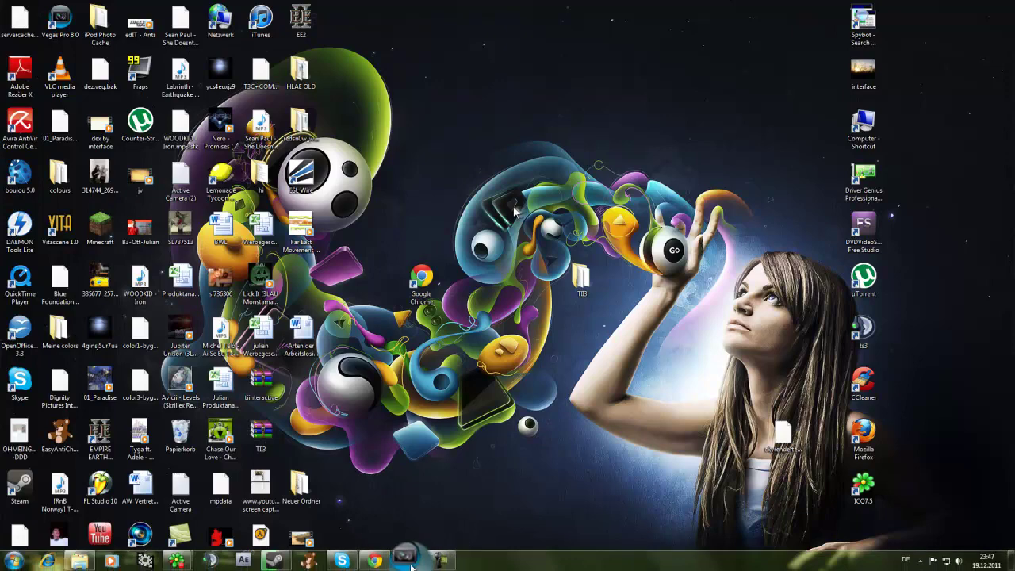
pyautogui.moveTo(412, 567)
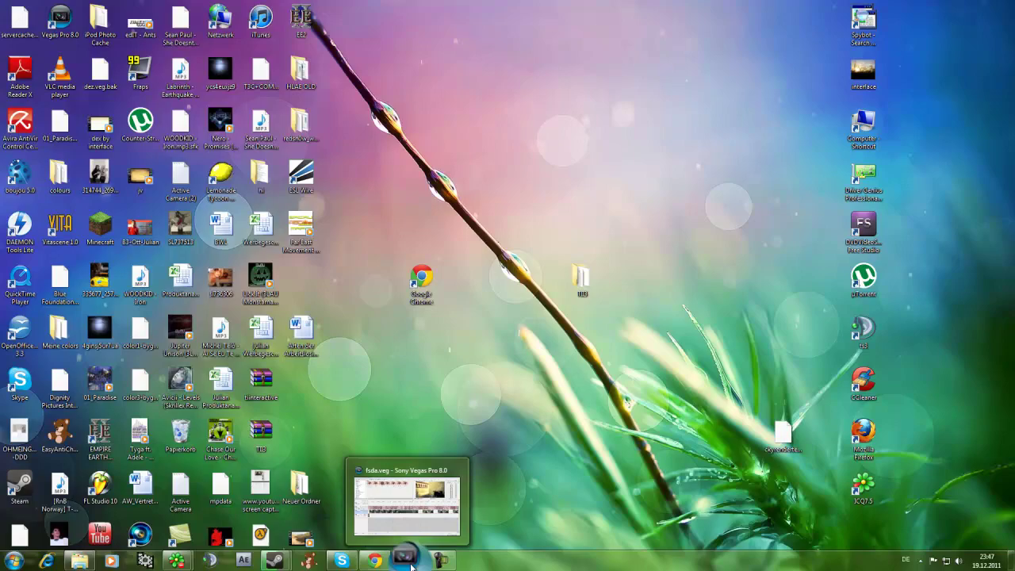
pyautogui.click(406, 561)
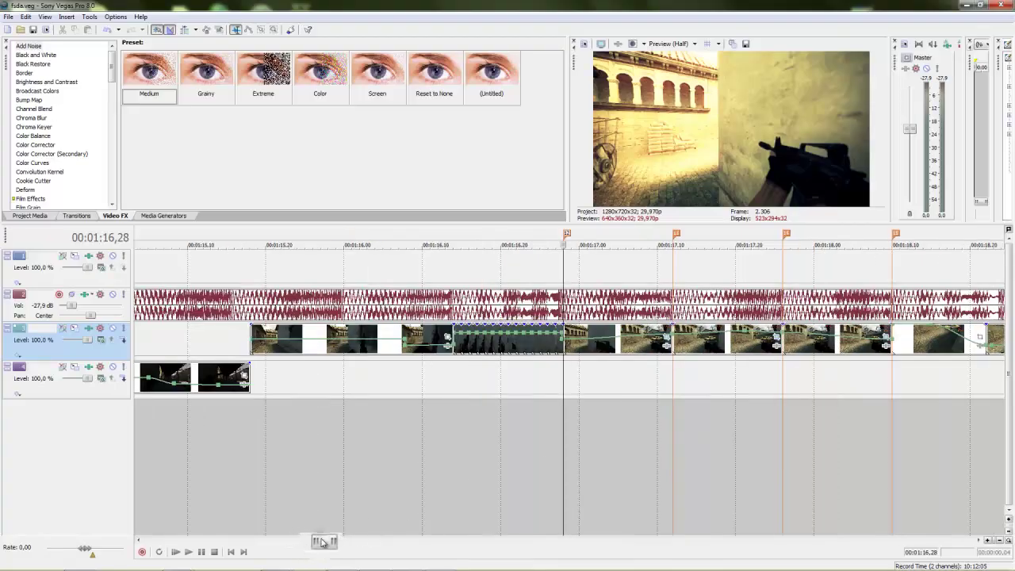
# Place a marker on the timeline at 00:01:17,04, between markers 12 and 13.
pyautogui.moveTo(322, 543); pyautogui.dragTo(327, 541)
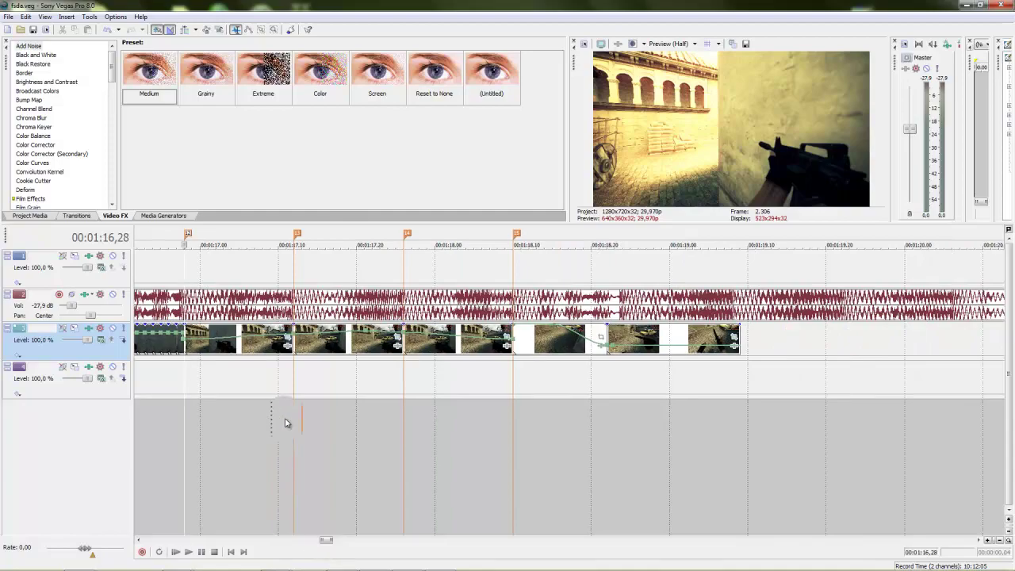
pyautogui.scroll(-2, 290, 425)
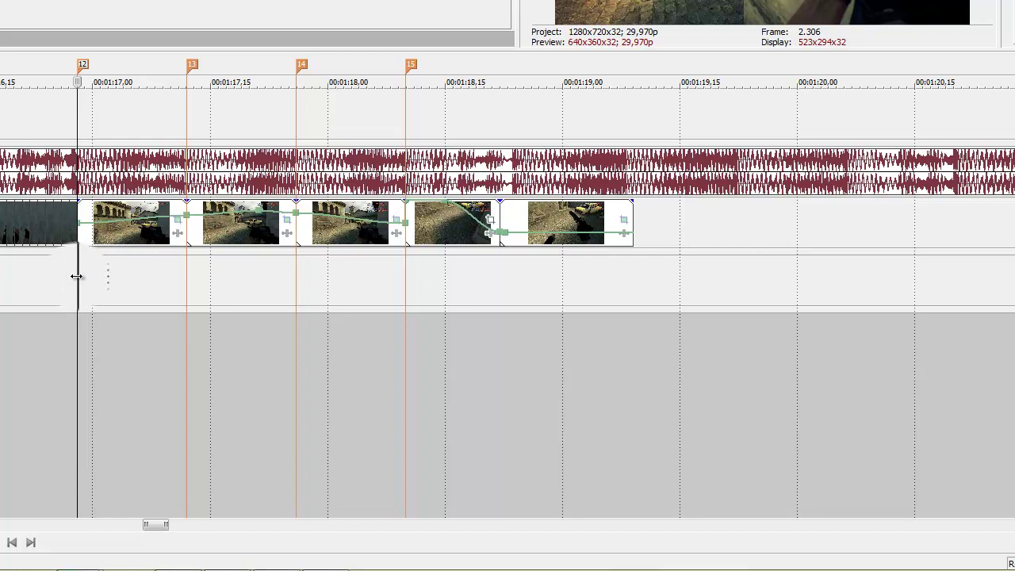
pyautogui.moveTo(77, 276)
pyautogui.mouseDown()
pyautogui.moveTo(422, 283)
pyautogui.moveTo(65, 301)
pyautogui.moveTo(122, 283)
pyautogui.mouseUp()
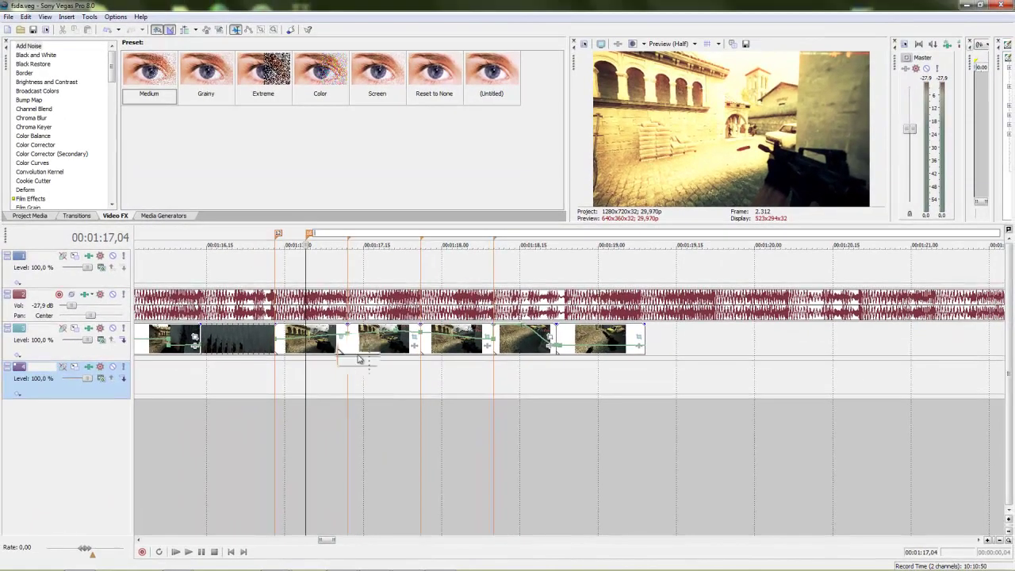
# Delete the extra marker at 00:01:17,04 and return the timeline cursor to marker 12.
pyautogui.click(310, 237)
pyautogui.rightClick(310, 235)
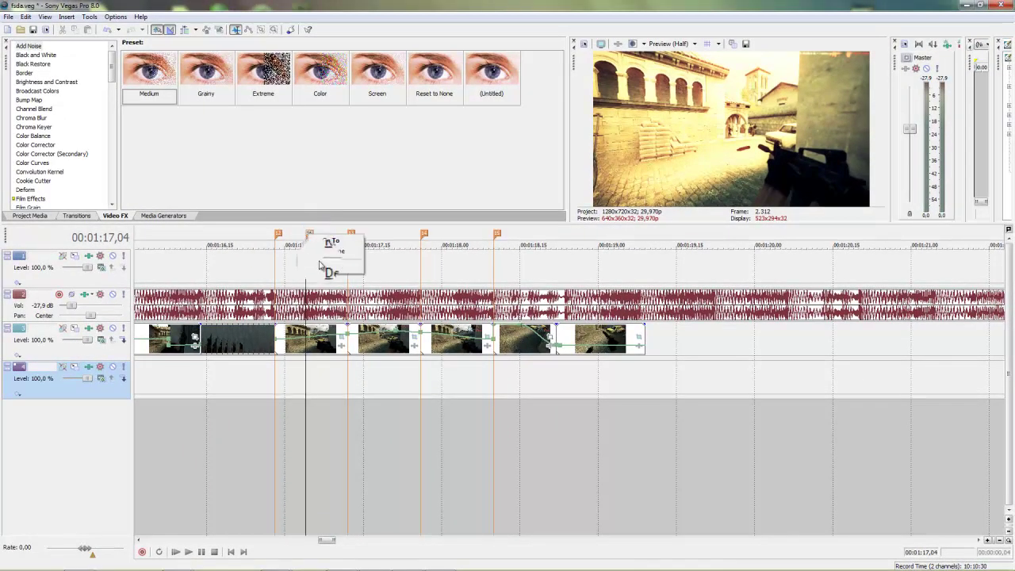
pyautogui.click(323, 267)
pyautogui.moveTo(307, 258); pyautogui.dragTo(276, 260)
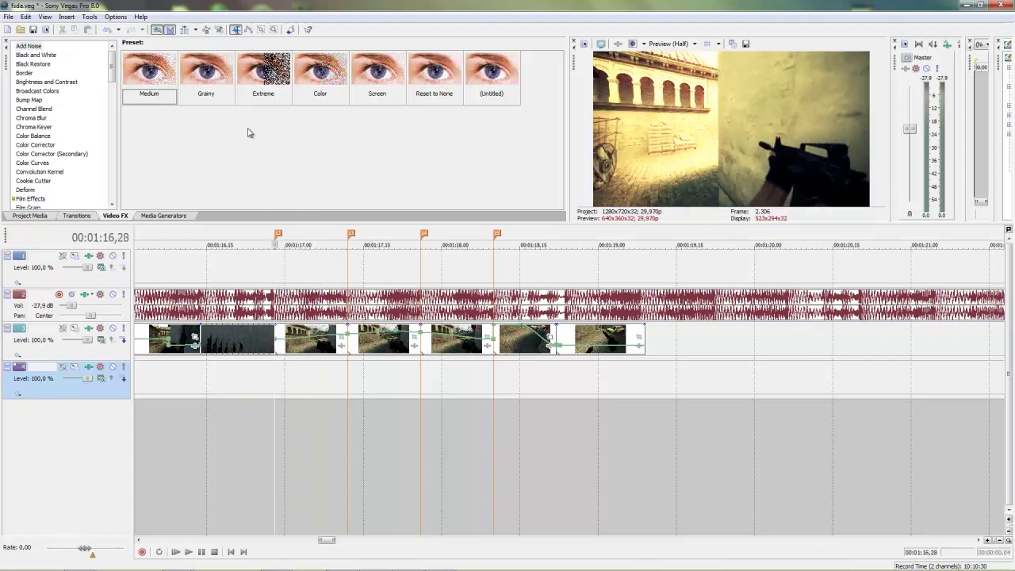
# Apply the default preset of the Magic Bullet Looks effect to the clip starting at marker 12 and close its effect window.
pyautogui.scroll(-9, 35, 108)
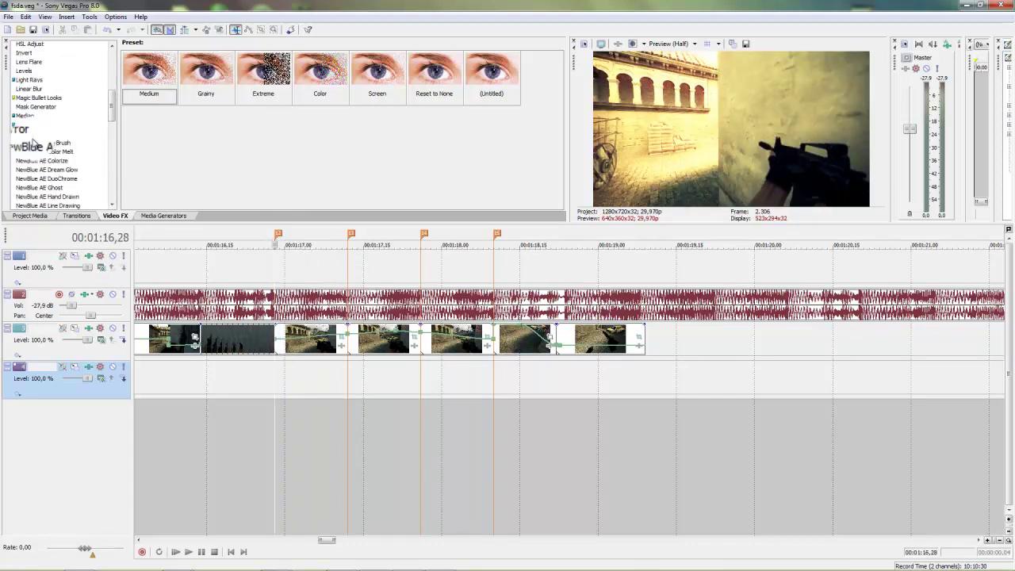
pyautogui.scroll(1, 35, 106)
pyautogui.moveTo(36, 98); pyautogui.dragTo(248, 359)
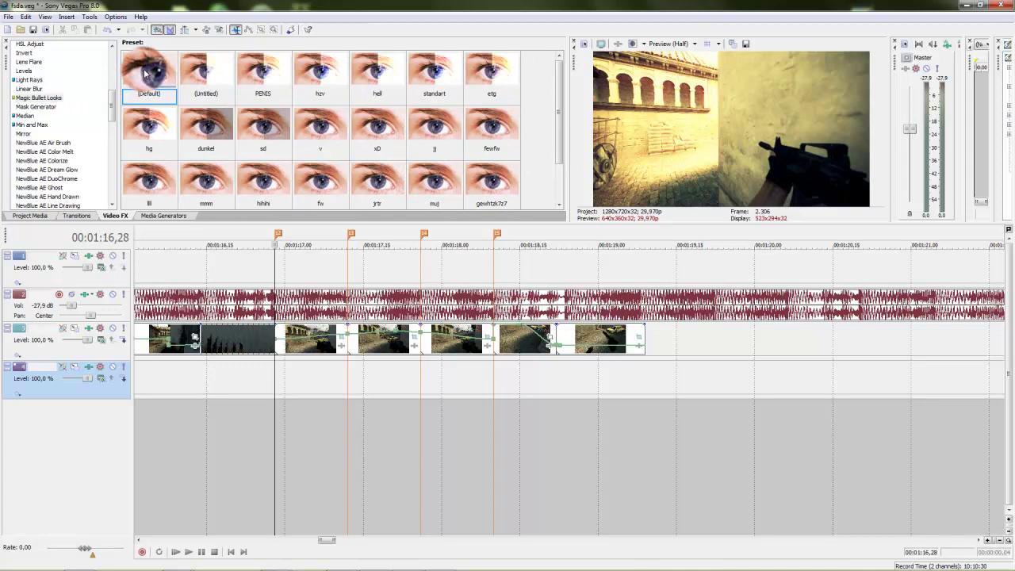
pyautogui.moveTo(145, 73); pyautogui.dragTo(309, 352)
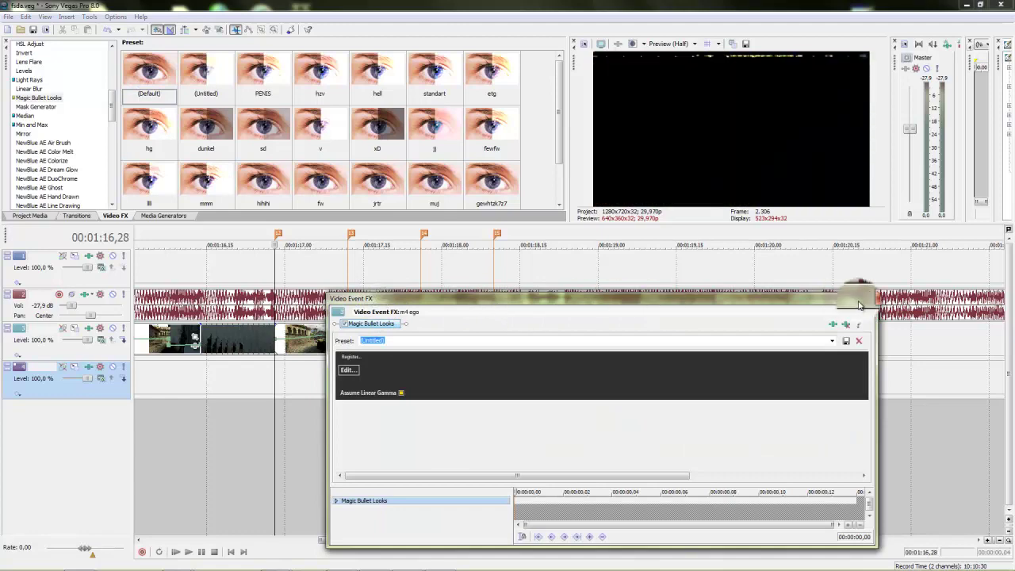
pyautogui.moveTo(871, 301); pyautogui.dragTo(1001, 319)
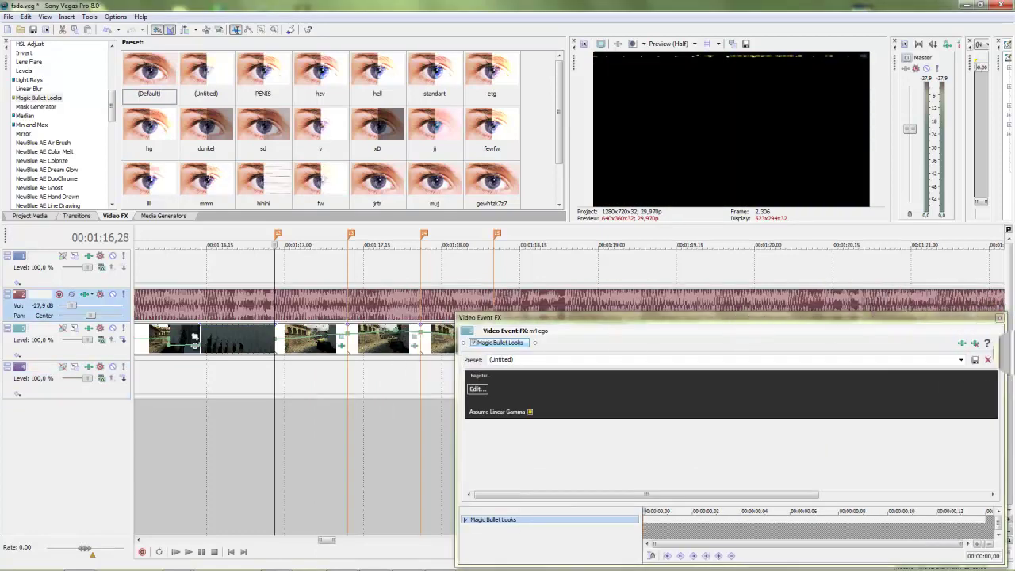
pyautogui.click(999, 317)
pyautogui.click(331, 385)
pyautogui.click(348, 384)
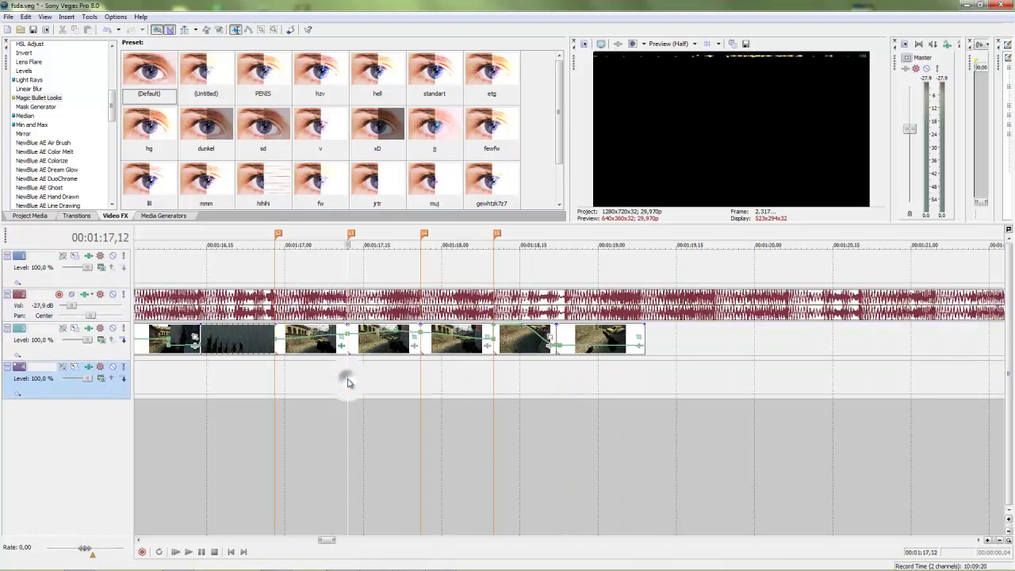
pyautogui.click(399, 380)
pyautogui.click(421, 379)
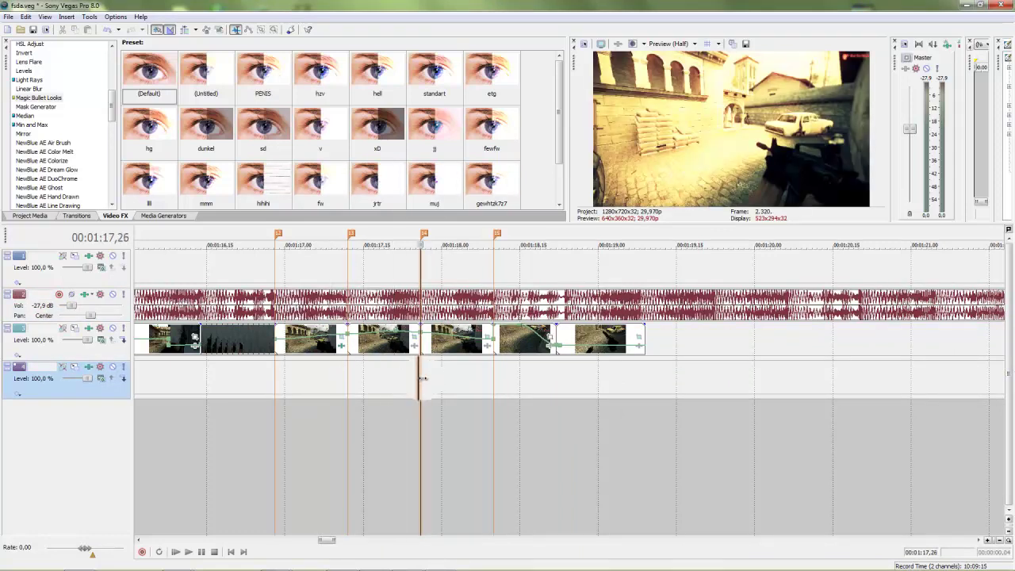
pyautogui.moveTo(421, 380)
pyautogui.mouseDown()
pyautogui.moveTo(494, 380)
pyautogui.moveTo(279, 382)
pyautogui.mouseUp()
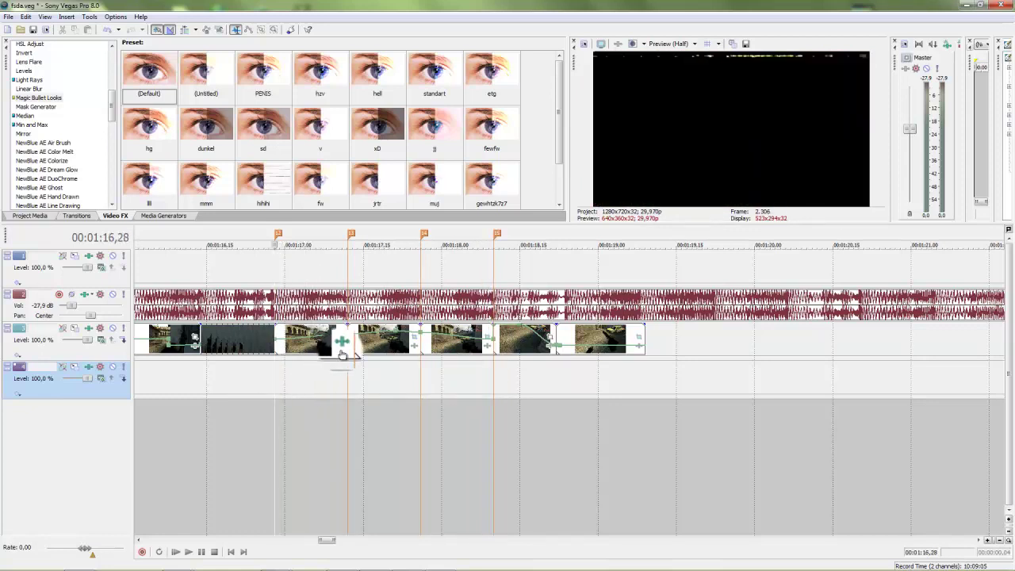
# Open the Magic Bullet Looks editor for the clip at marker 12 and add the Spot Exposure tool to the look.
pyautogui.click(342, 341)
pyautogui.click(476, 388)
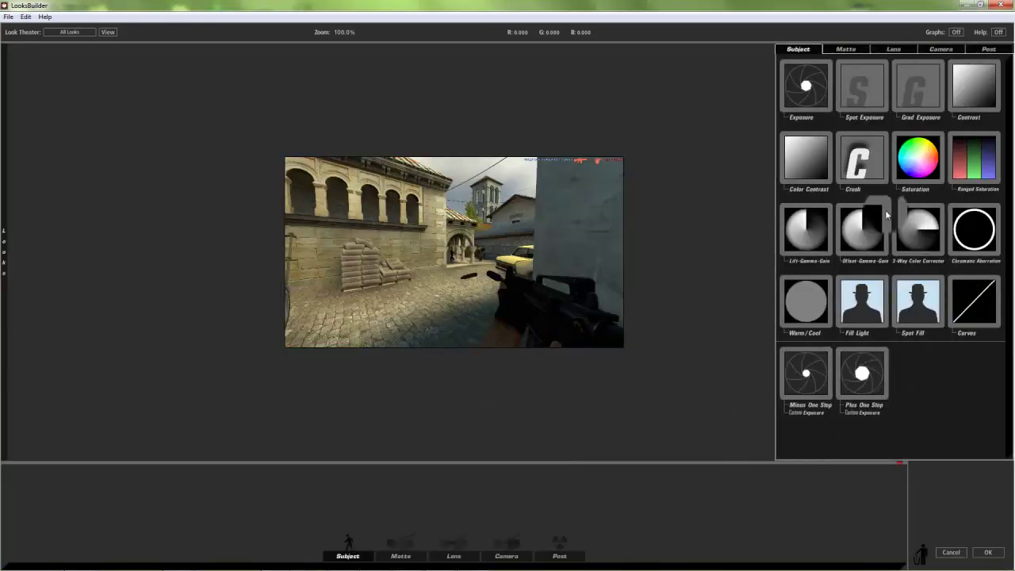
pyautogui.moveTo(1013, 212)
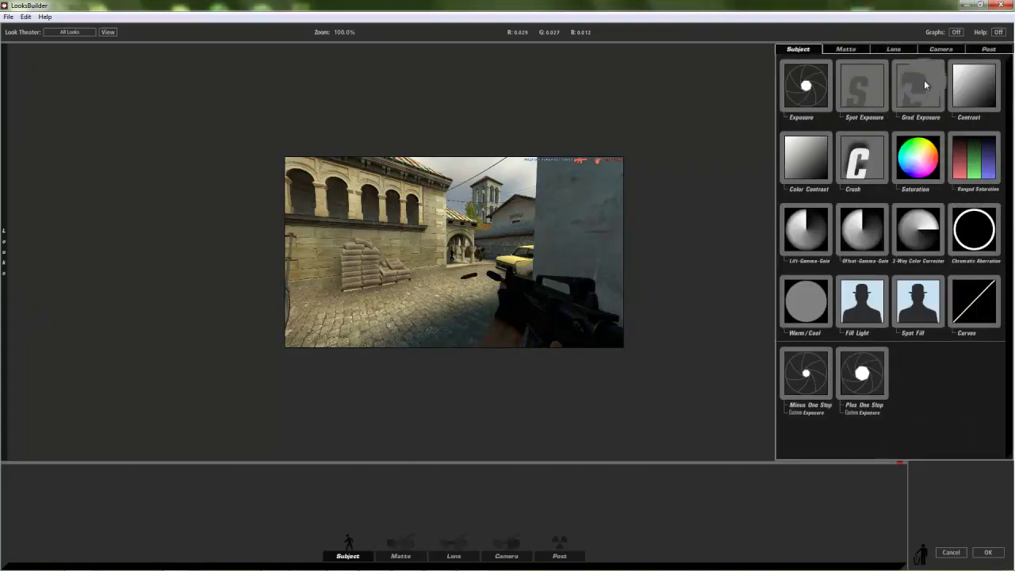
pyautogui.moveTo(867, 83); pyautogui.dragTo(532, 221)
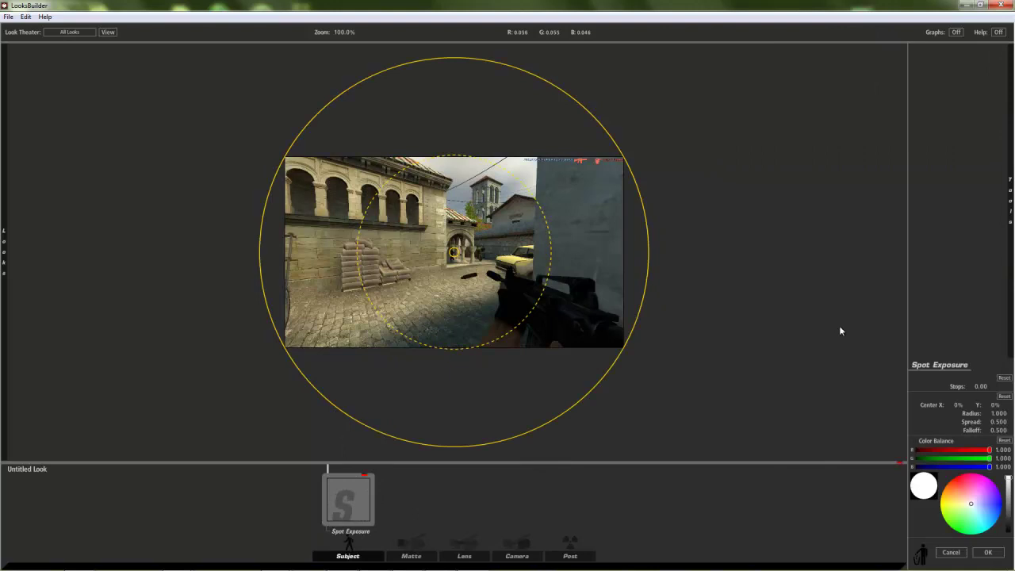
pyautogui.moveTo(1013, 190)
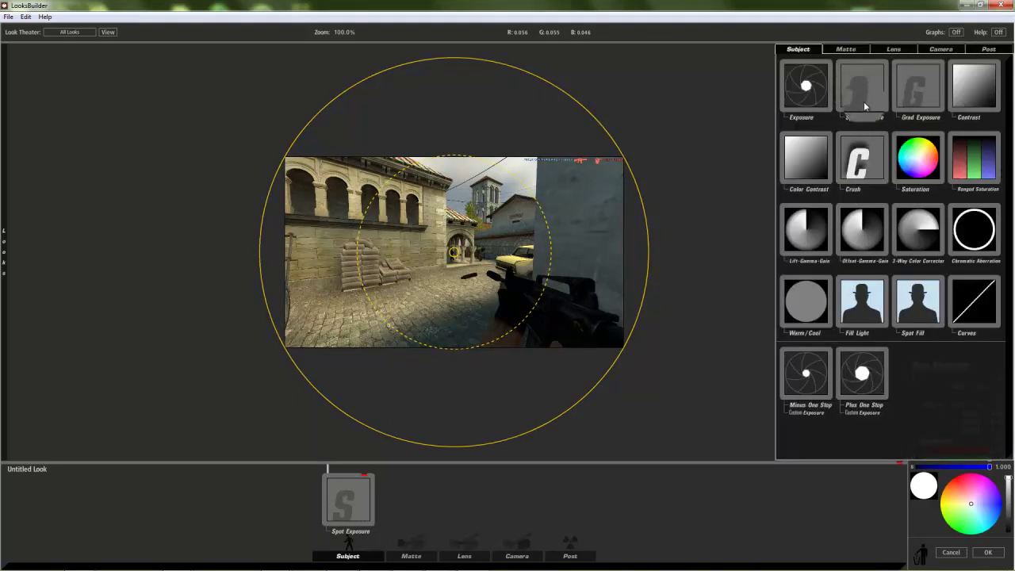
pyautogui.moveTo(864, 102); pyautogui.dragTo(862, 107)
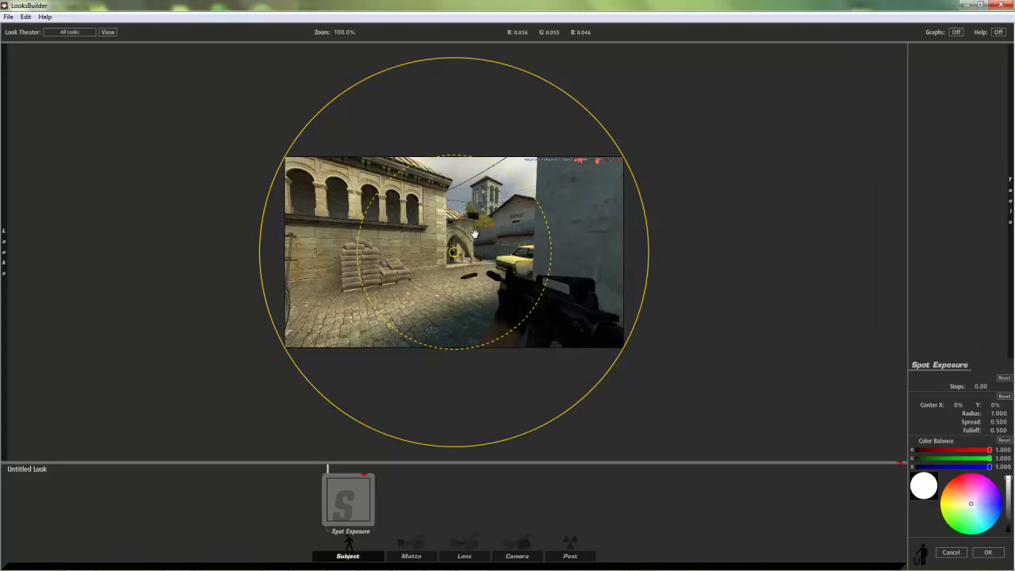
# Set Spot Exposure to +3.00 stops, center about -1.1% and -38.9%, radius 1.342 and spread 0.993, and apply the look.
pyautogui.moveTo(475, 234); pyautogui.dragTo(470, 158)
pyautogui.moveTo(510, 253); pyautogui.dragTo(453, 180)
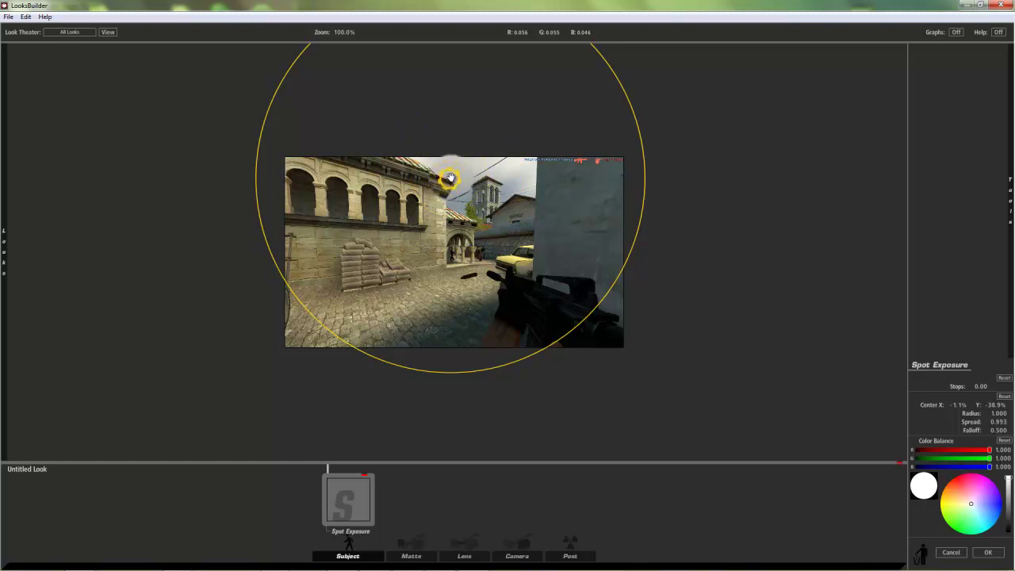
pyautogui.moveTo(980, 387); pyautogui.dragTo(985, 387)
pyautogui.moveTo(576, 326); pyautogui.dragTo(641, 356)
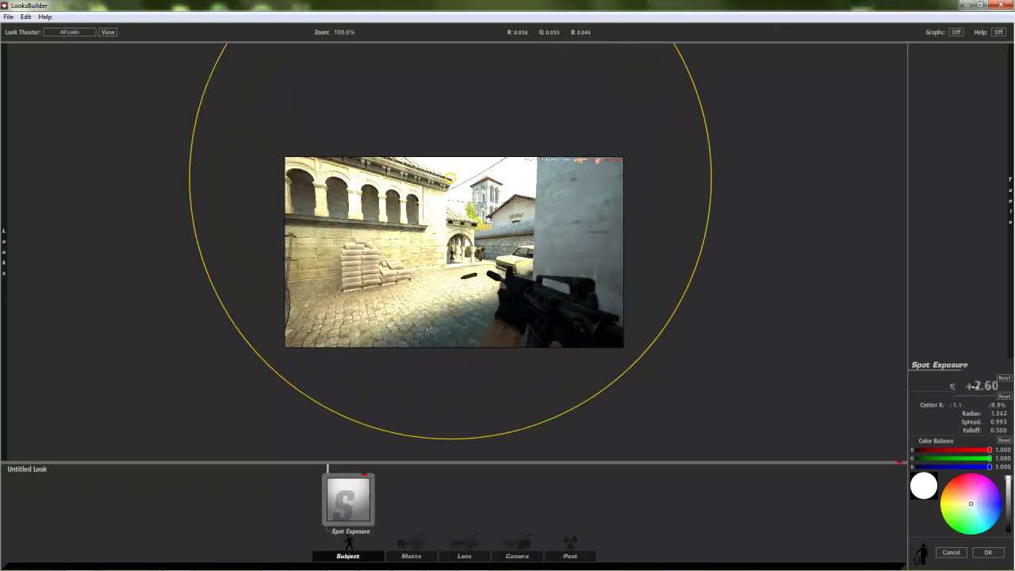
pyautogui.moveTo(979, 386); pyautogui.dragTo(987, 386)
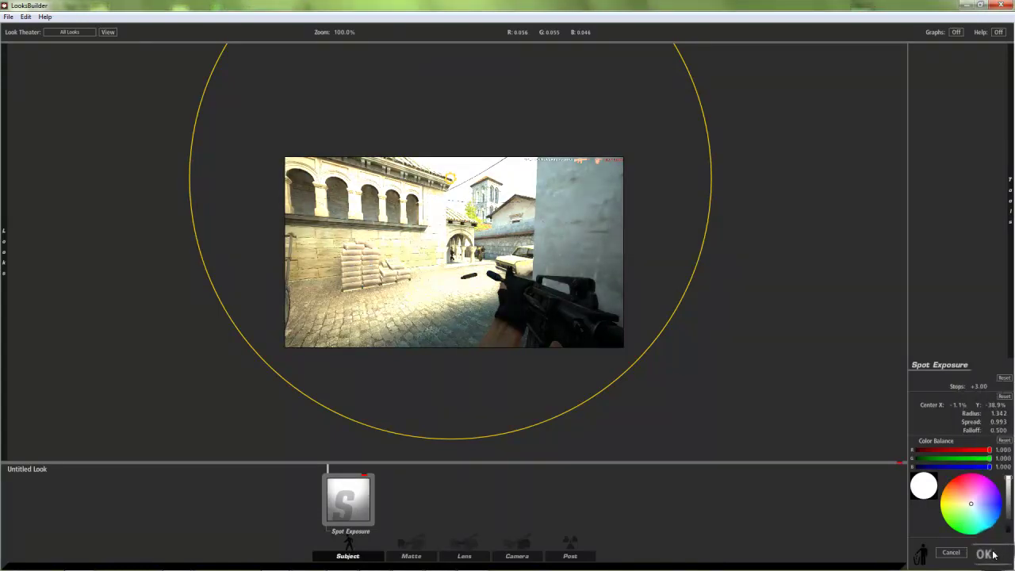
pyautogui.click(989, 554)
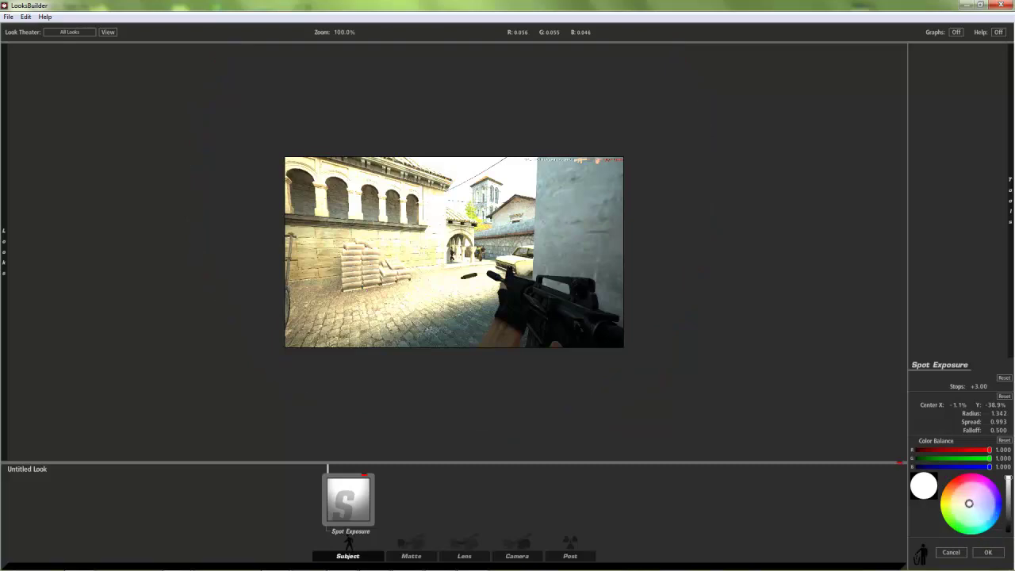
pyautogui.click(990, 554)
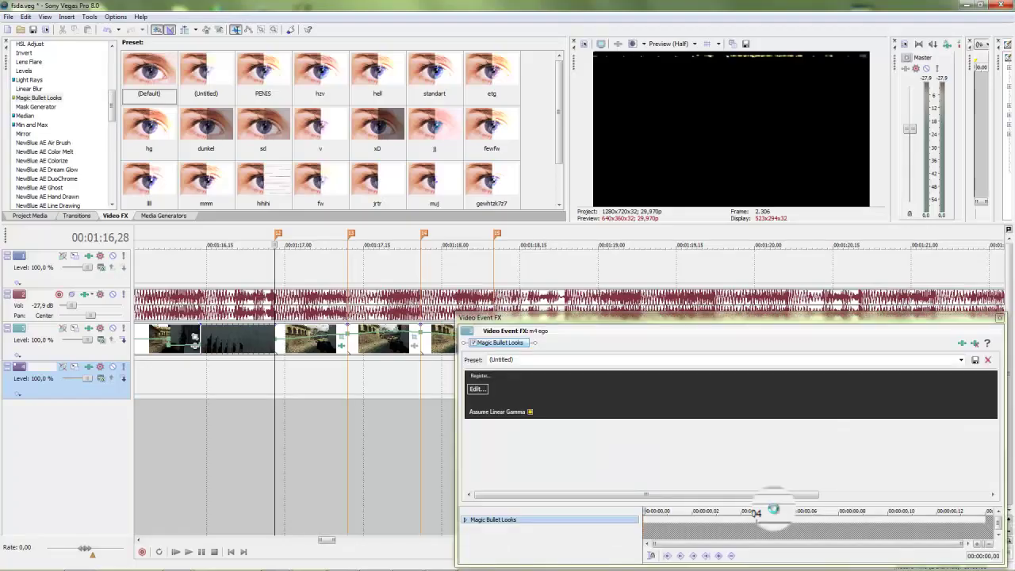
pyautogui.click(999, 317)
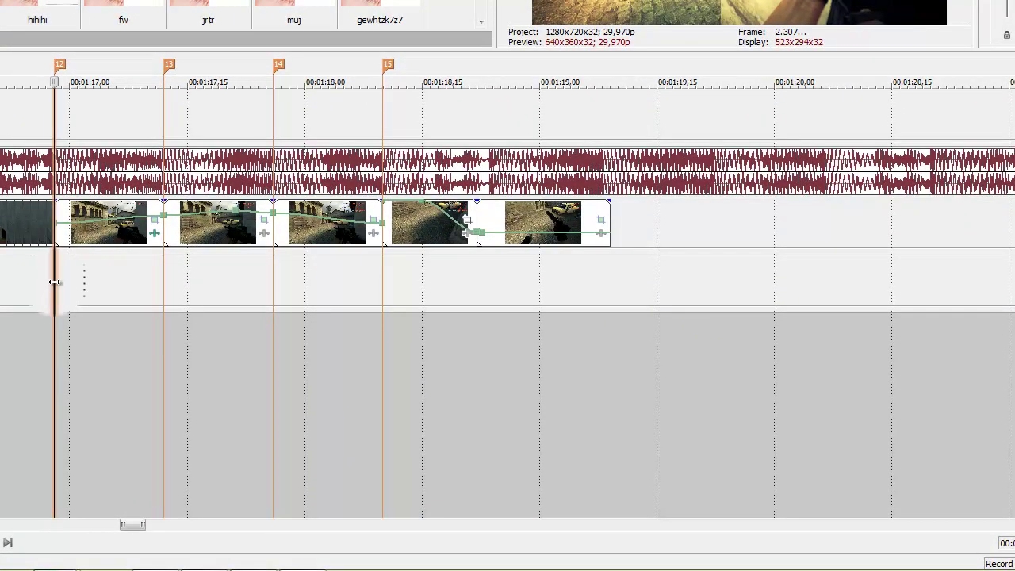
# Inspect the start of the Magic Bullet Looks keyframe timeline for the clip at marker 12.
pyautogui.click(154, 234)
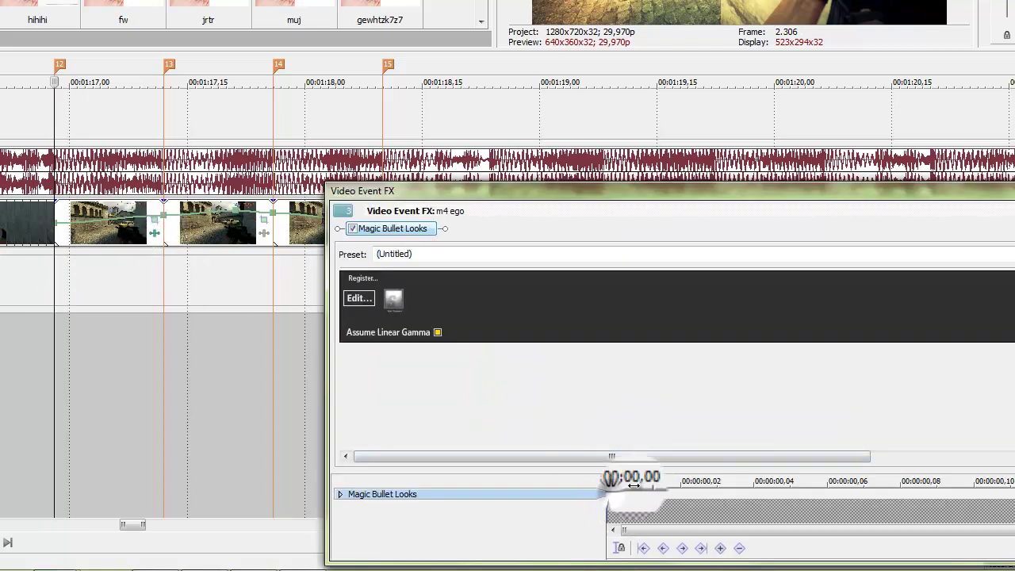
pyautogui.moveTo(610, 484)
pyautogui.mouseDown()
pyautogui.moveTo(640, 481)
pyautogui.moveTo(585, 485)
pyautogui.moveTo(639, 481)
pyautogui.moveTo(599, 486)
pyautogui.mouseUp()
pyautogui.click(609, 493)
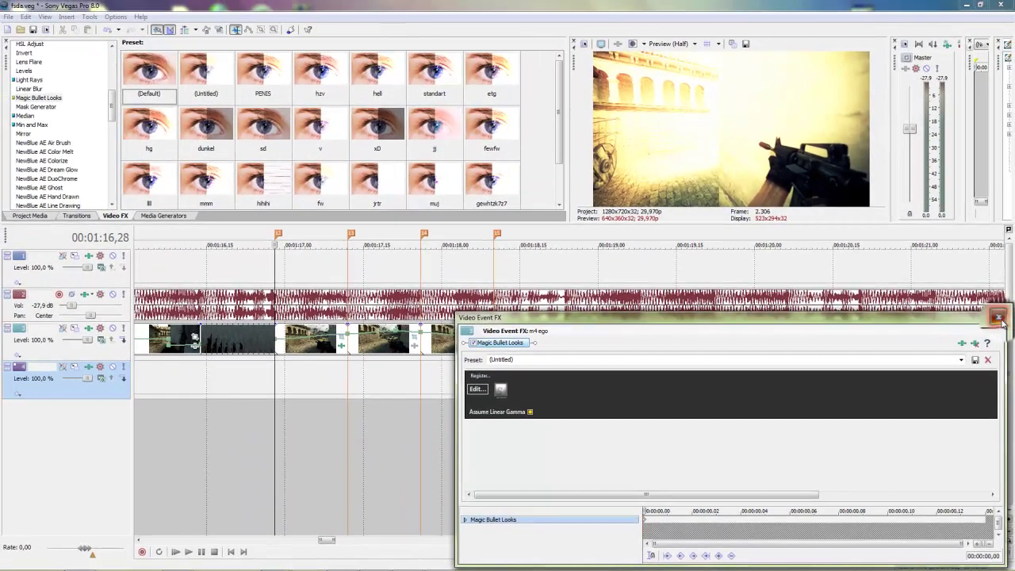
pyautogui.click(307, 223)
# Add two Magic Bullet Looks instances to the effect chain of the clip starting at marker 13.
pyautogui.click(373, 340)
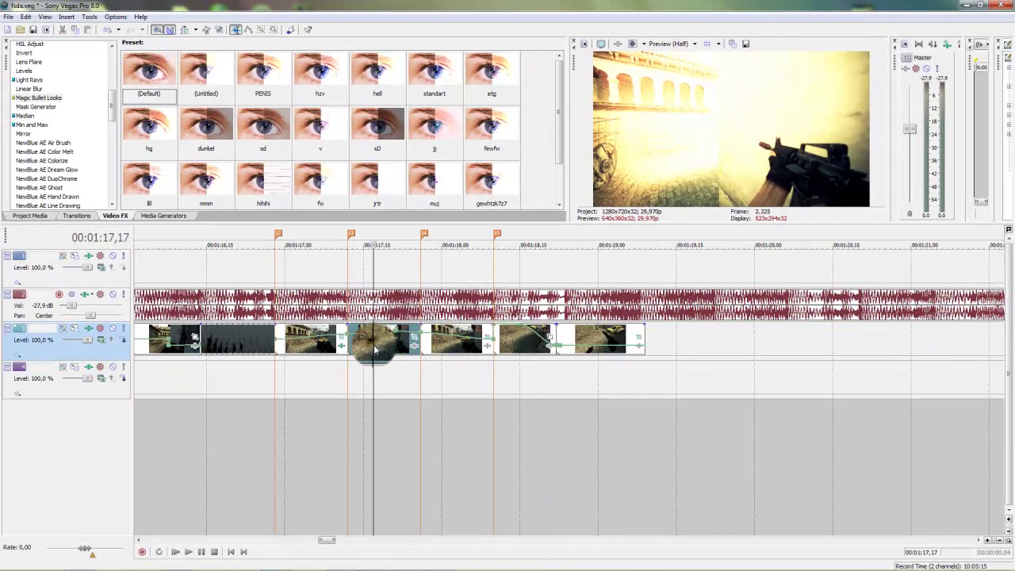
pyautogui.click(347, 379)
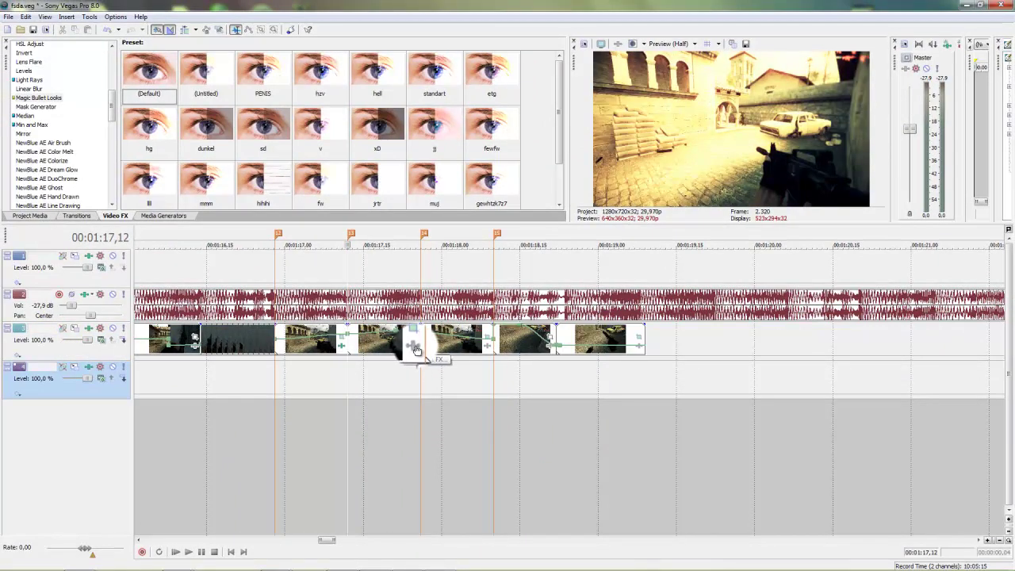
pyautogui.click(415, 346)
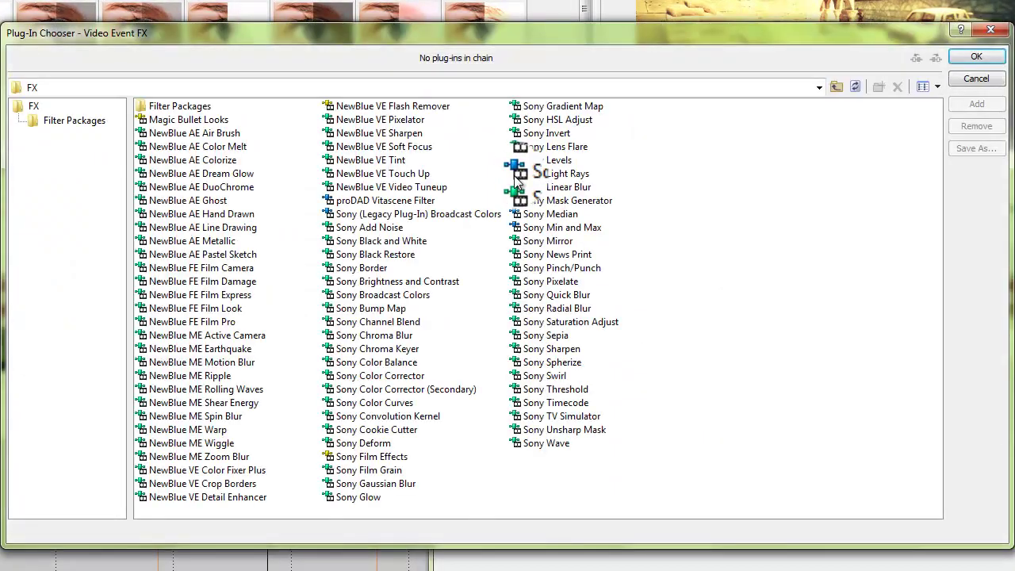
pyautogui.doubleClick(186, 121)
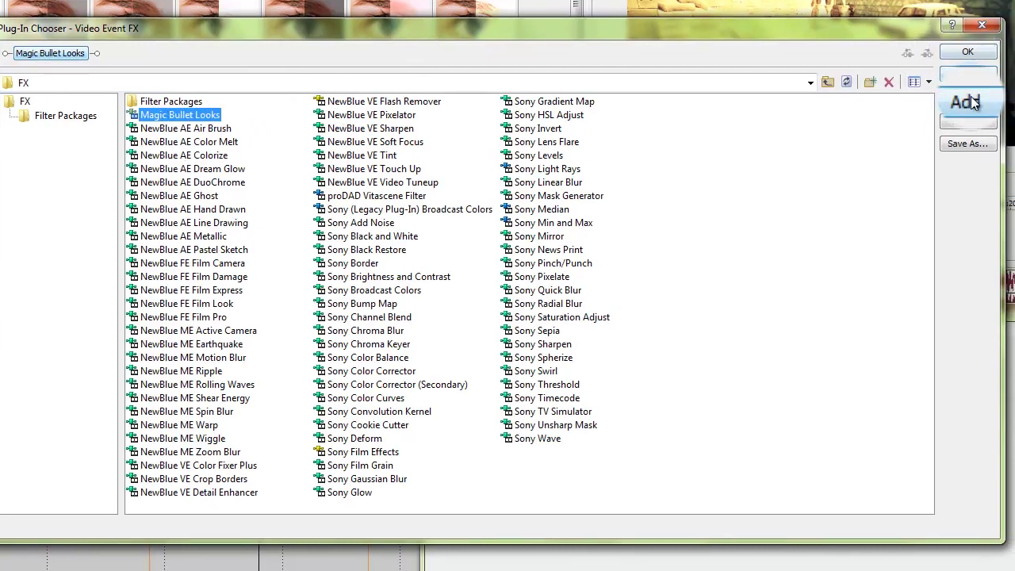
pyautogui.press('Return')
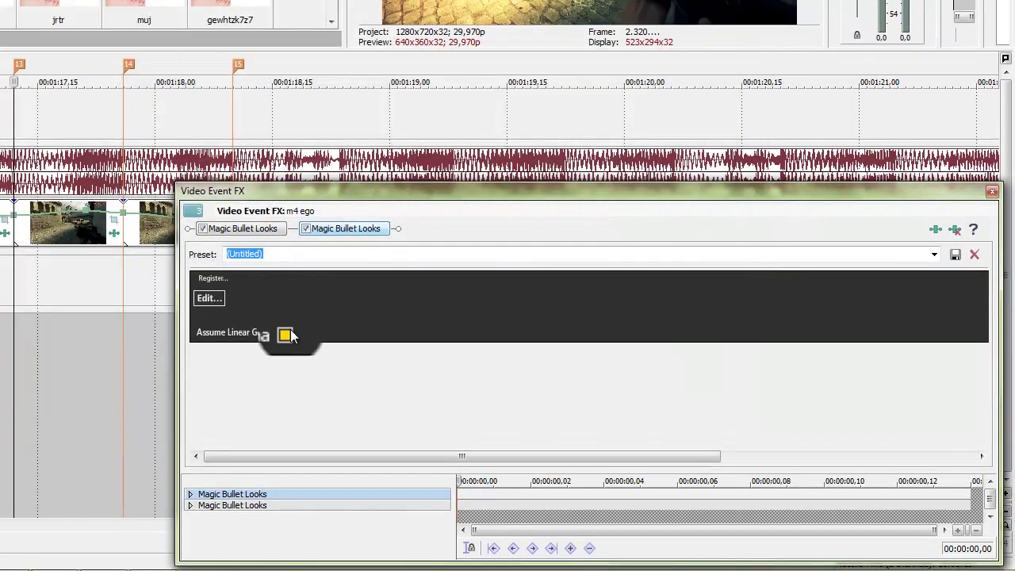
# Scrub the Magic Bullet Looks keyframe timeline of the marker 13 clip to 00:00:00,09, and check the timeline frame at marker 15.
pyautogui.moveTo(464, 481); pyautogui.dragTo(483, 482)
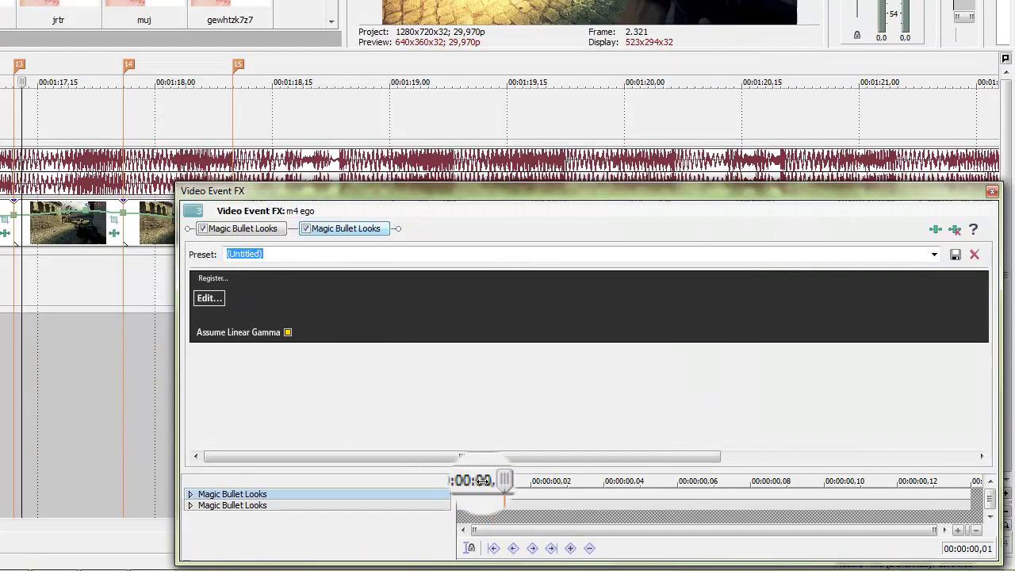
pyautogui.click(469, 481)
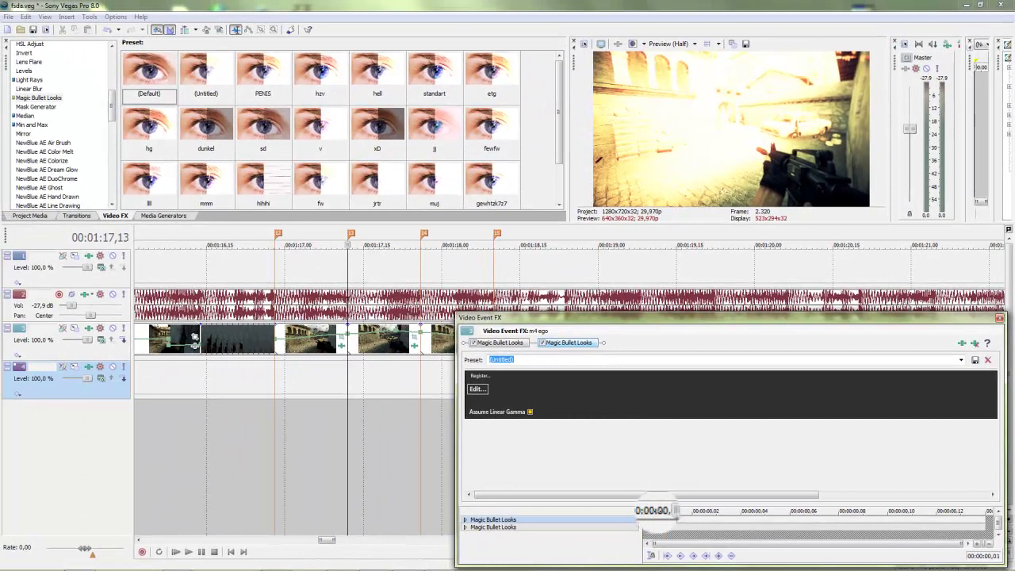
pyautogui.moveTo(658, 512); pyautogui.dragTo(683, 511)
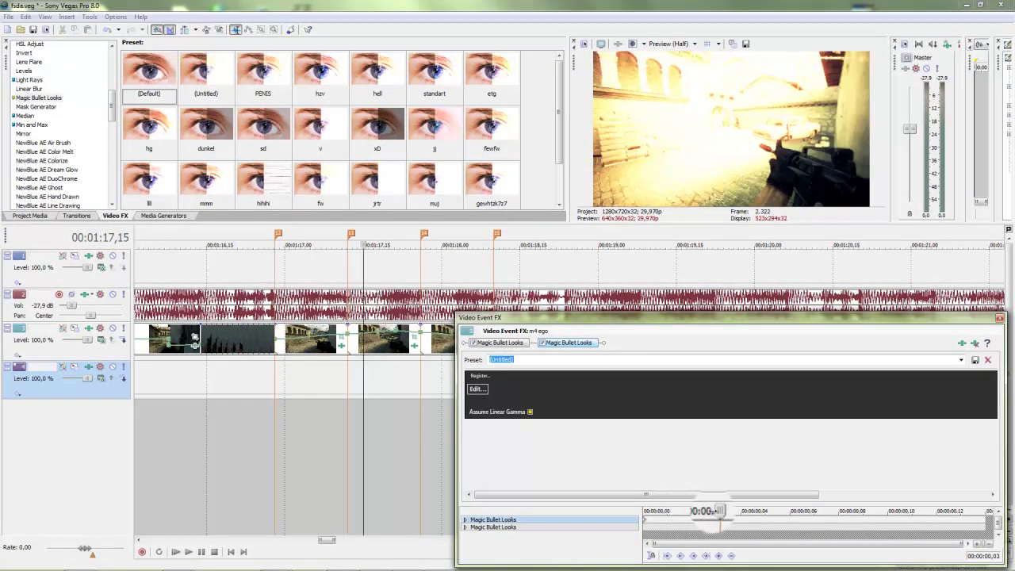
pyautogui.moveTo(714, 512); pyautogui.dragTo(861, 513)
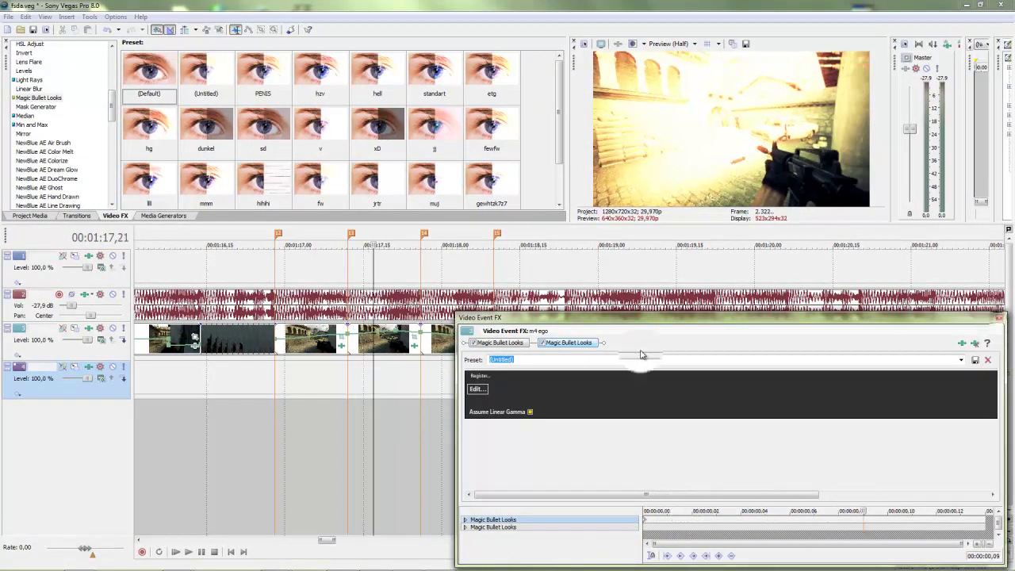
pyautogui.press('Escape')
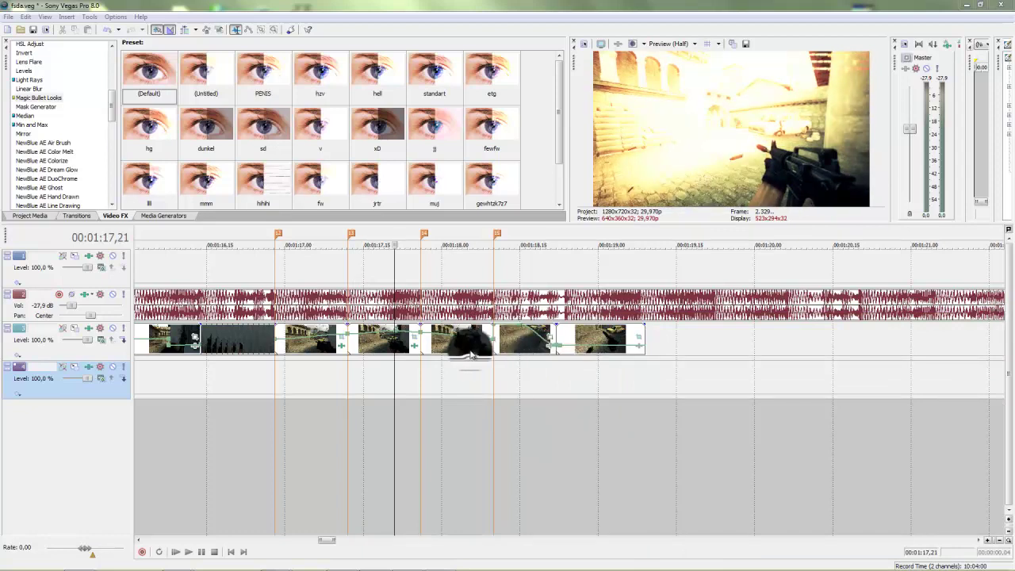
pyautogui.click(473, 349)
pyautogui.moveTo(488, 349); pyautogui.dragTo(493, 349)
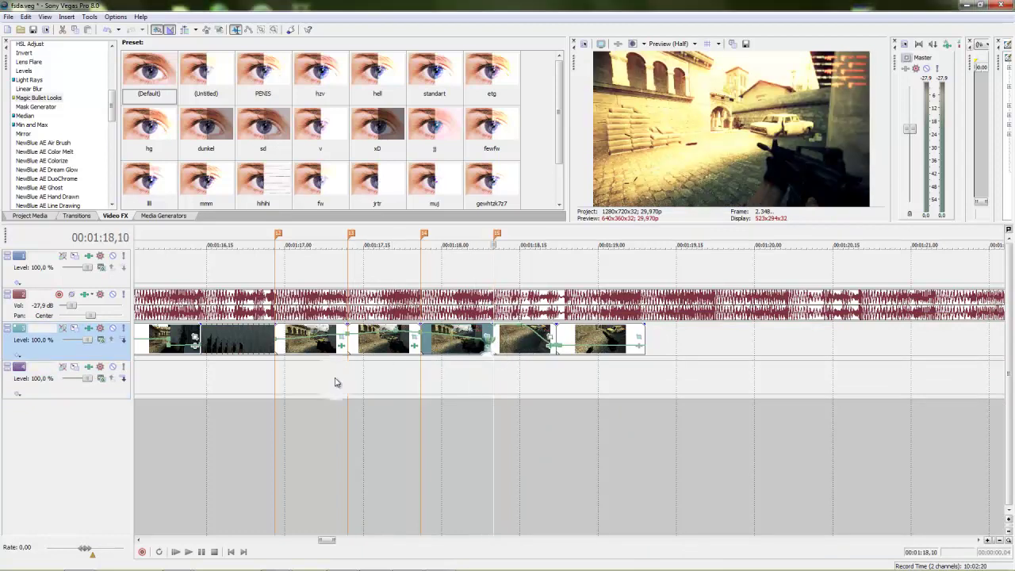
# Open the effects of the clip at marker 12, move to 00:00:00,14 in its keyframe timeline, and enlarge the effects window.
pyautogui.click(278, 399)
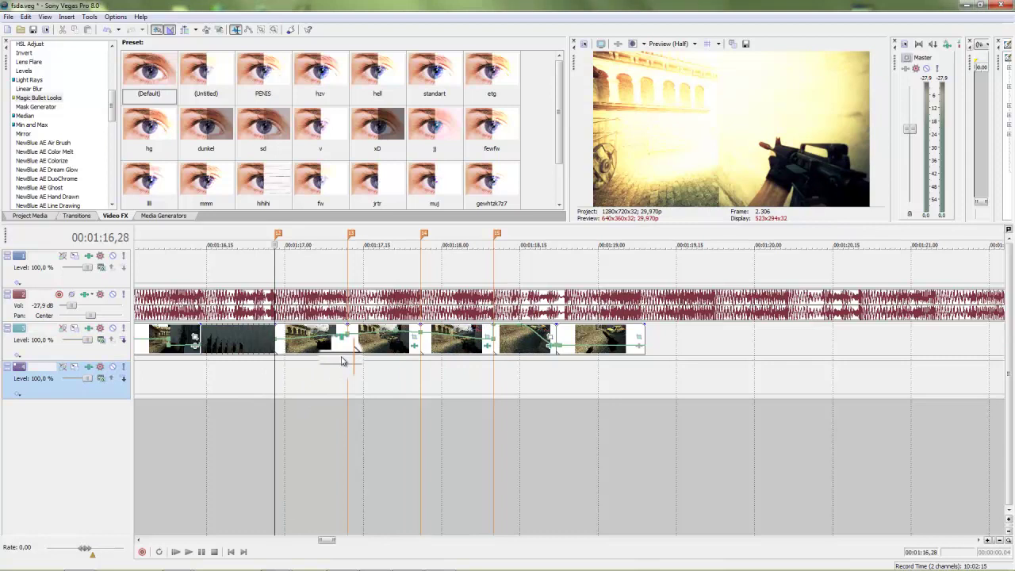
pyautogui.click(341, 347)
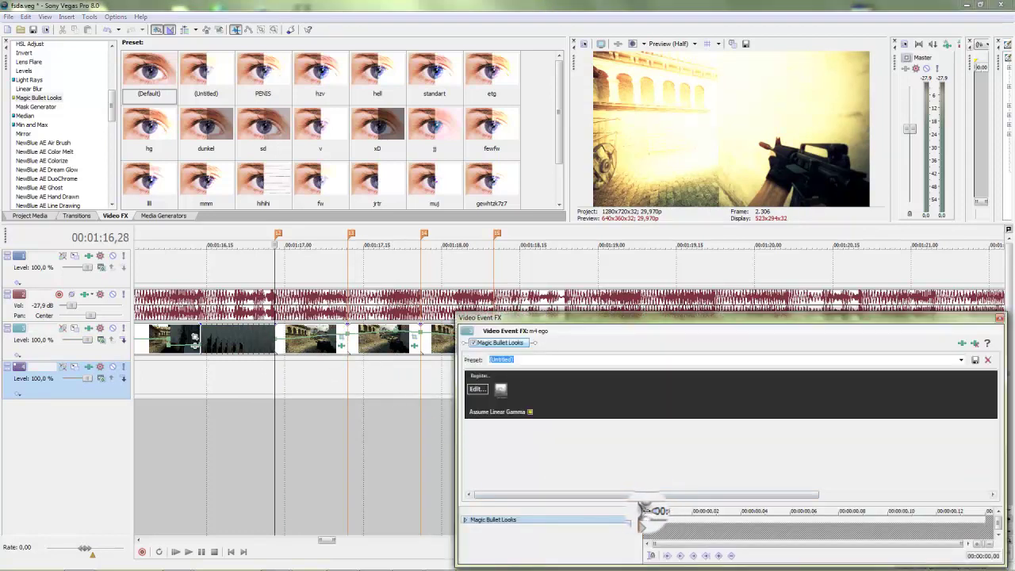
pyautogui.moveTo(644, 509); pyautogui.dragTo(984, 510)
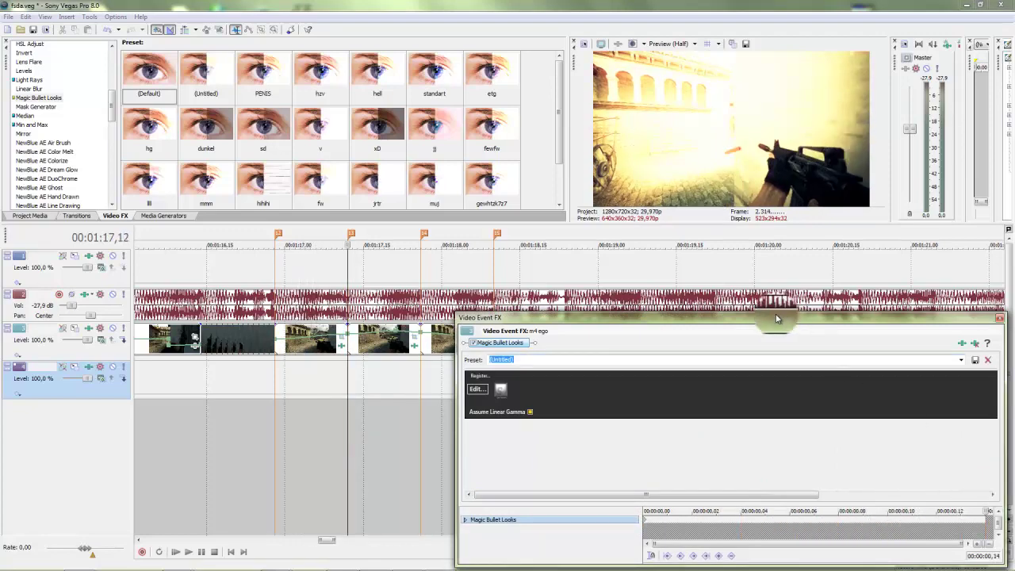
pyautogui.moveTo(776, 318); pyautogui.dragTo(577, 129)
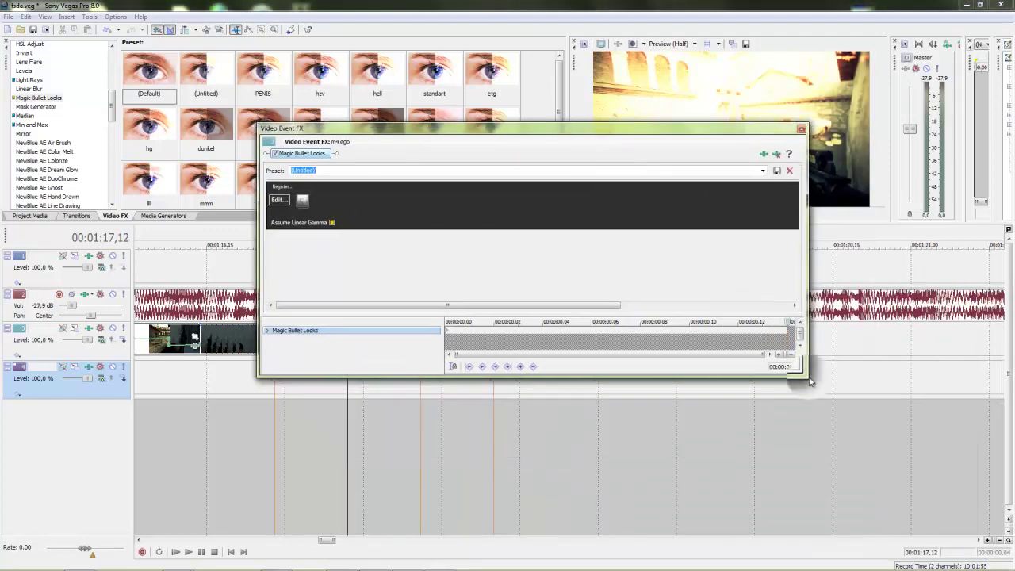
pyautogui.click(807, 384)
pyautogui.moveTo(805, 376); pyautogui.dragTo(889, 453)
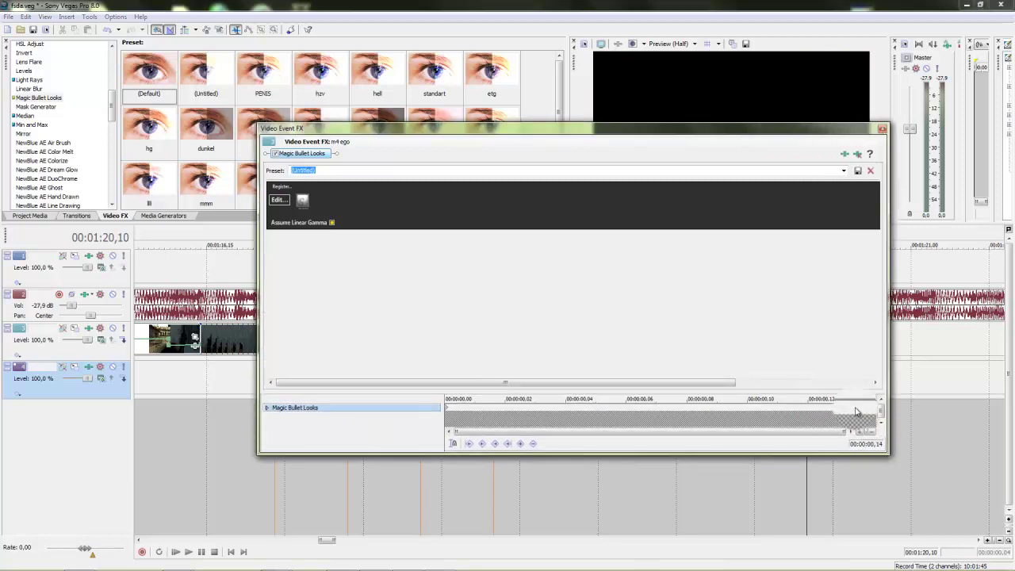
# Set Spot Exposure to 0 stops at 00:00:00,14 for the clip at marker 12, apply the look and close its effects.
pyautogui.click(868, 402)
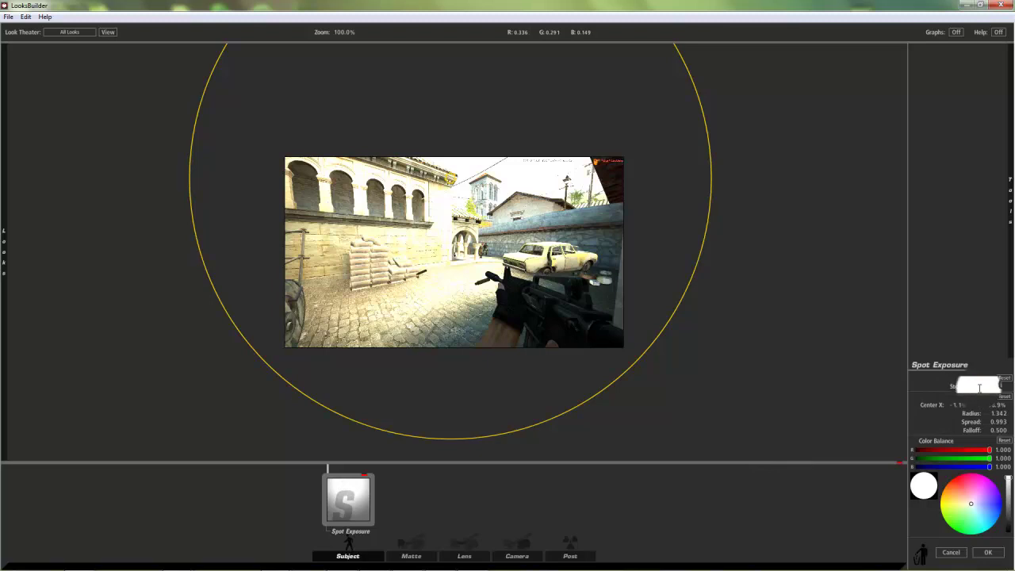
pyautogui.write('0')
pyautogui.press('Return')
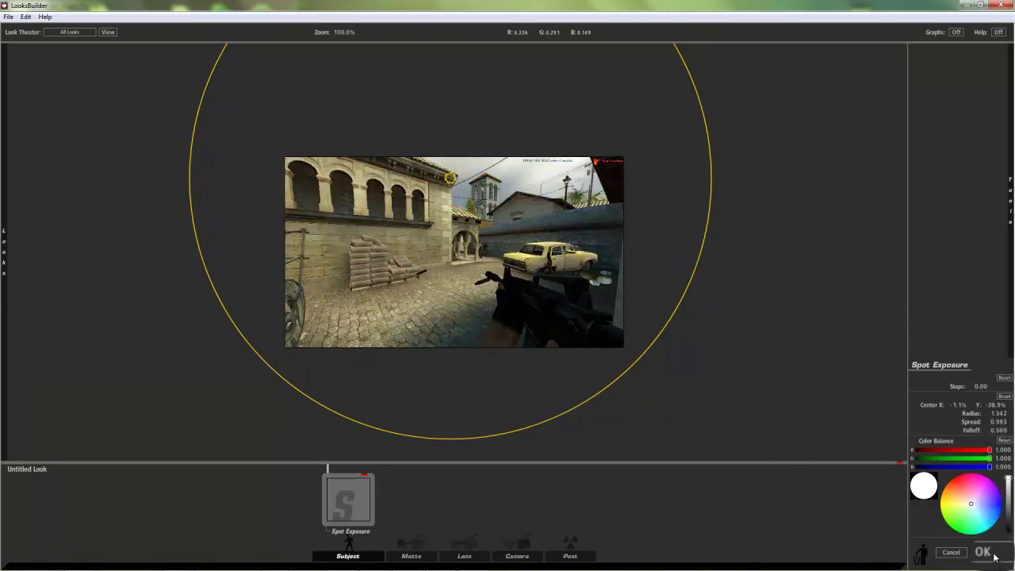
pyautogui.click(994, 557)
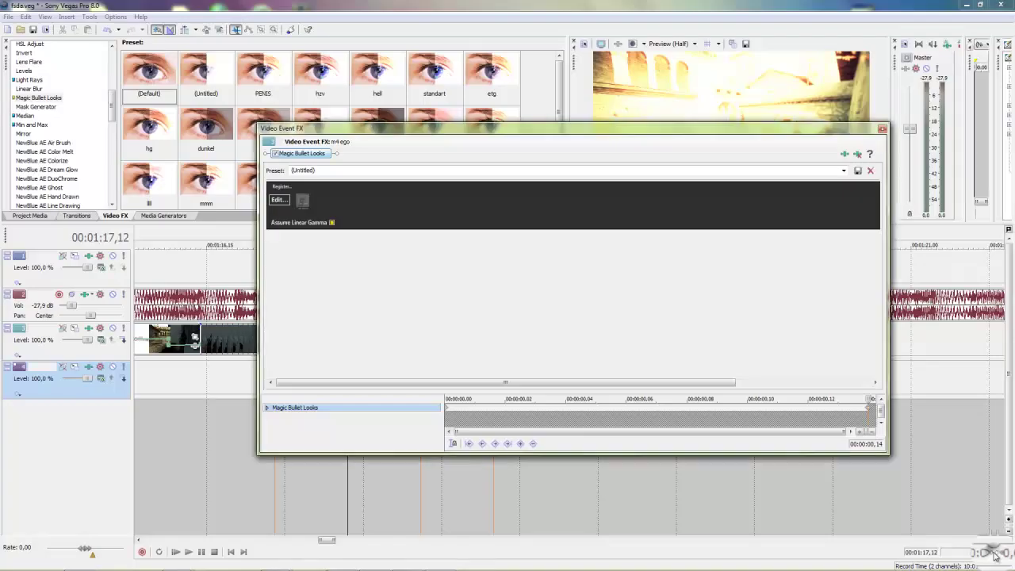
pyautogui.click(834, 414)
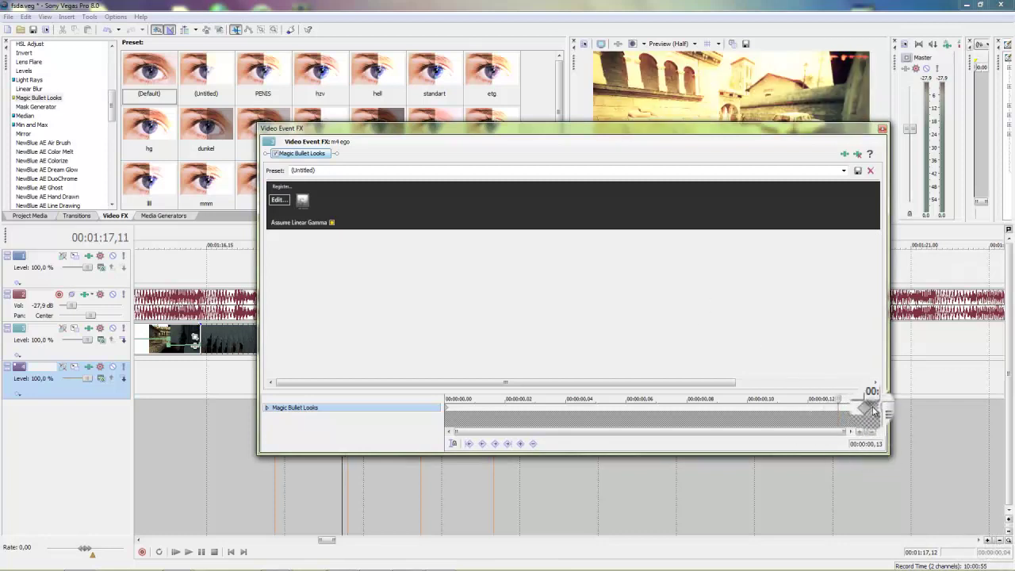
pyautogui.click(869, 412)
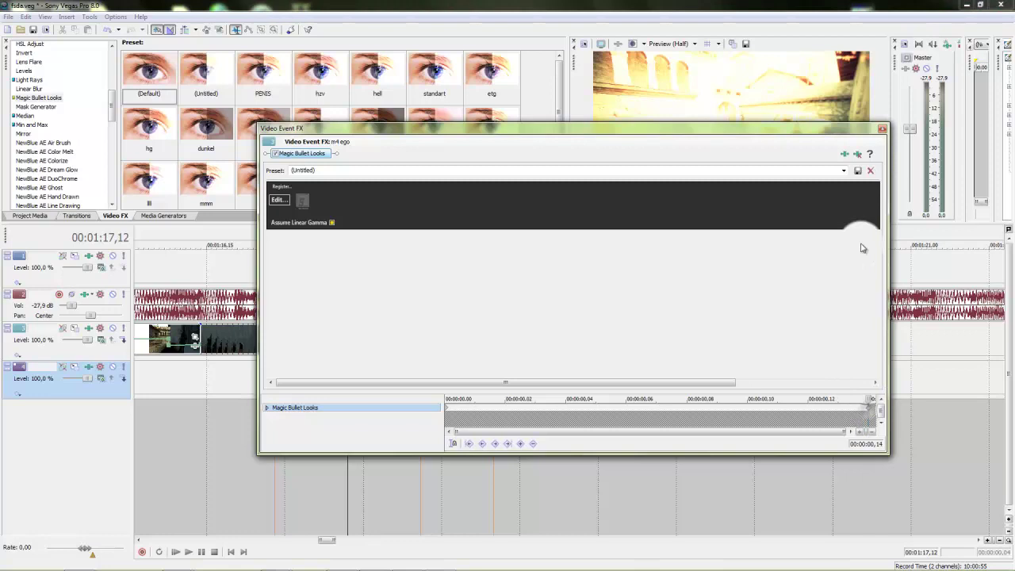
pyautogui.click(883, 128)
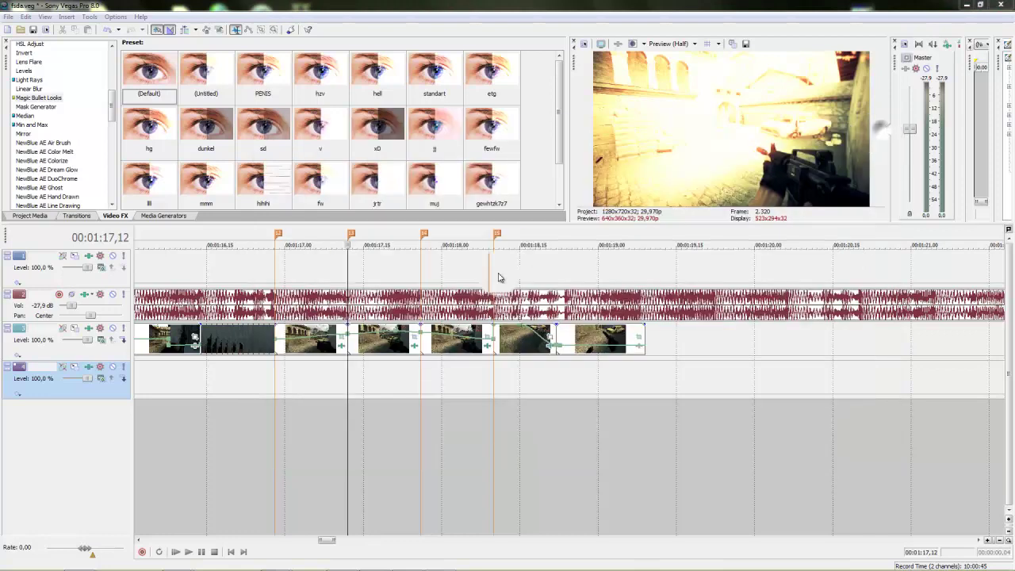
# Check the start and end of the Magic Bullet Looks keyframe timelines for the clip at marker 13.
pyautogui.click(409, 343)
pyautogui.moveTo(446, 397); pyautogui.dragTo(877, 398)
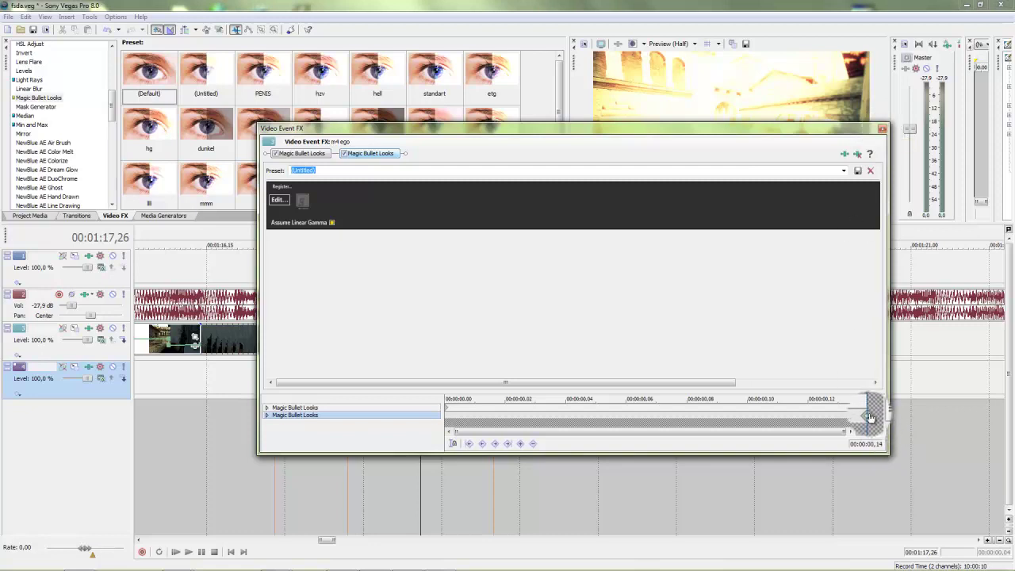
pyautogui.moveTo(872, 399); pyautogui.dragTo(421, 420)
pyautogui.click(437, 408)
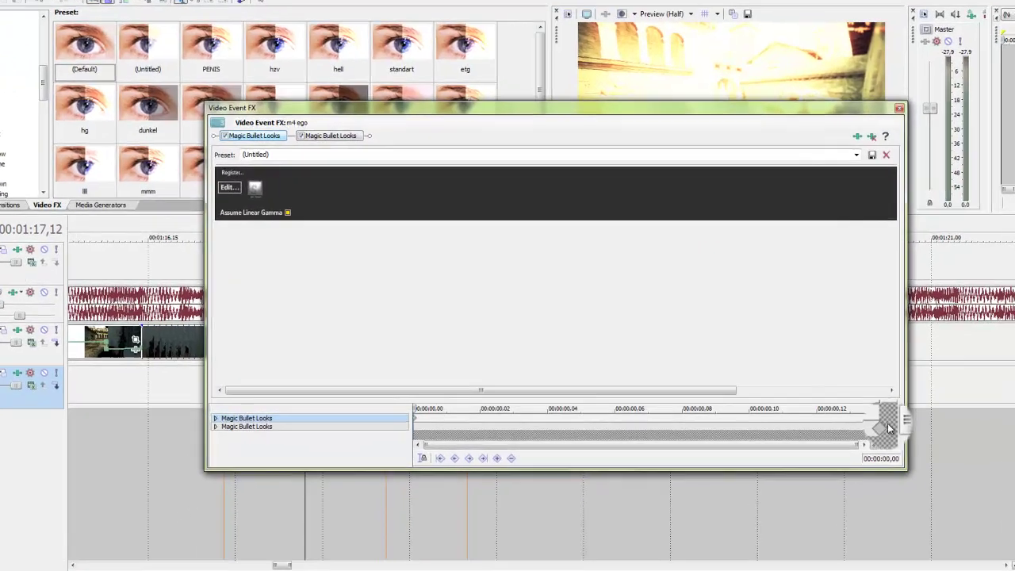
# Try the second Magic Bullet Looks instance's end keyframe at 00:00:00,13, return it to 00:00:00,14 and close the effects.
pyautogui.click(870, 415)
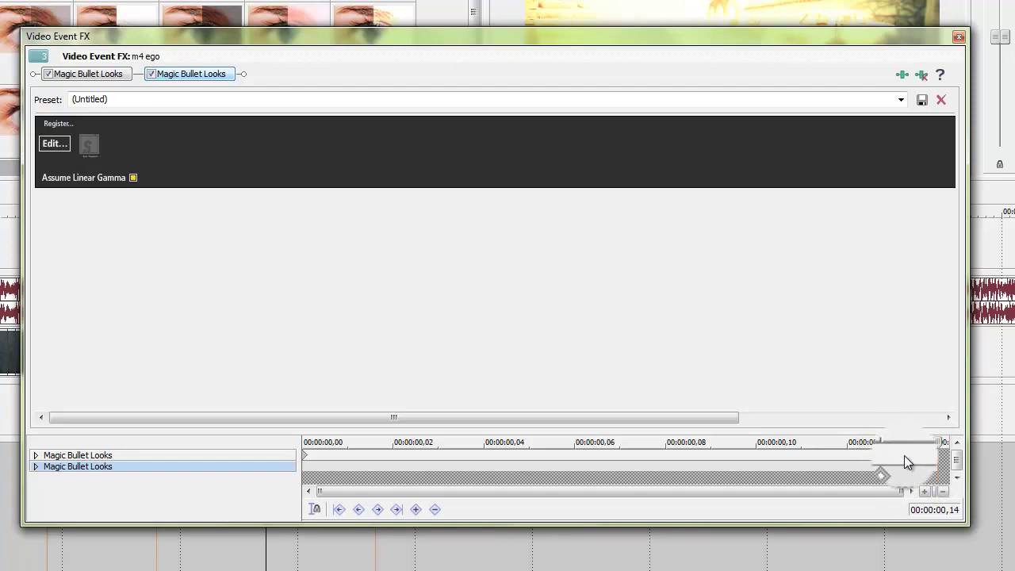
pyautogui.rightClick(895, 467)
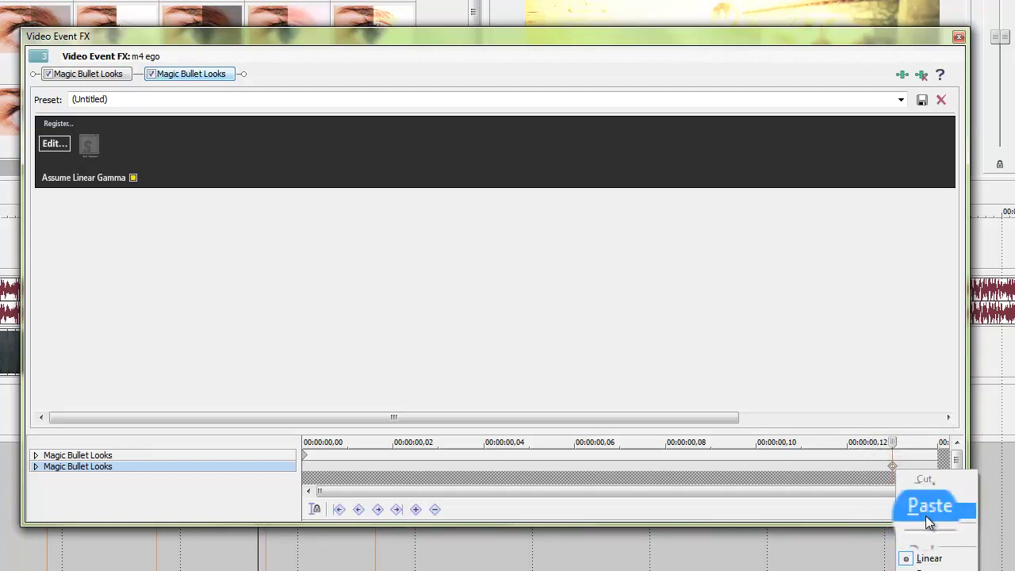
pyautogui.click(889, 482)
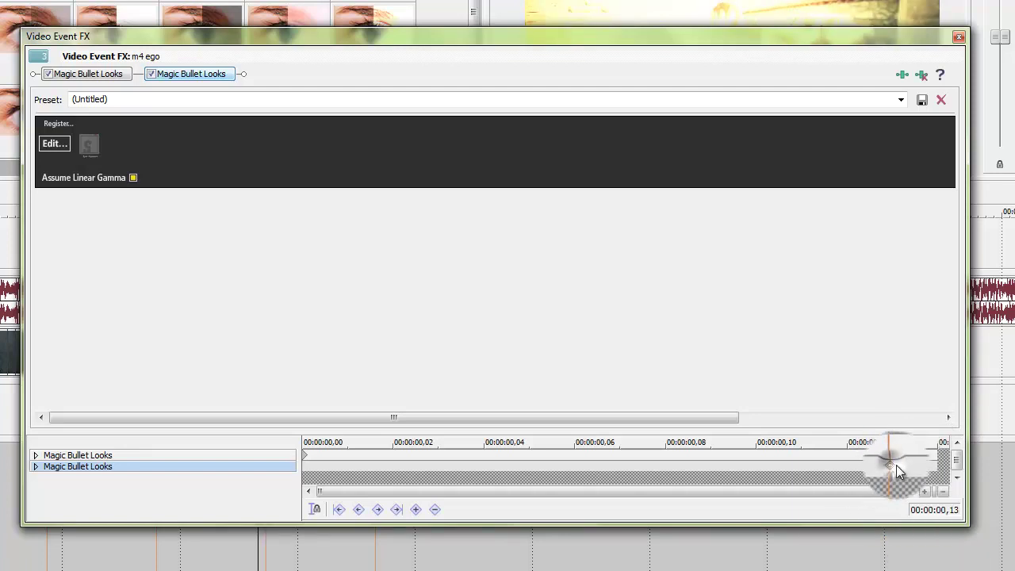
pyautogui.moveTo(892, 467); pyautogui.dragTo(439, 449)
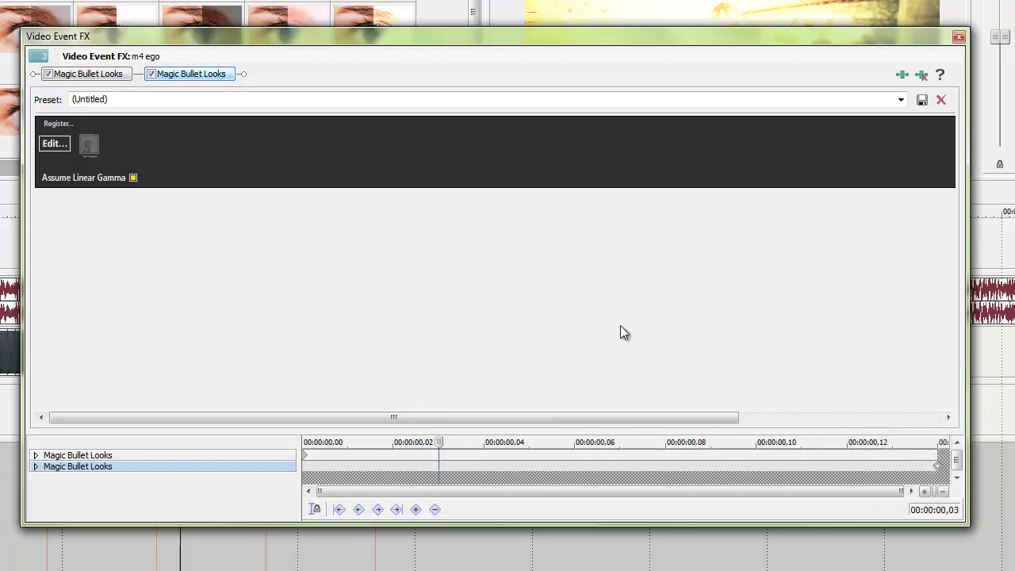
pyautogui.click(957, 36)
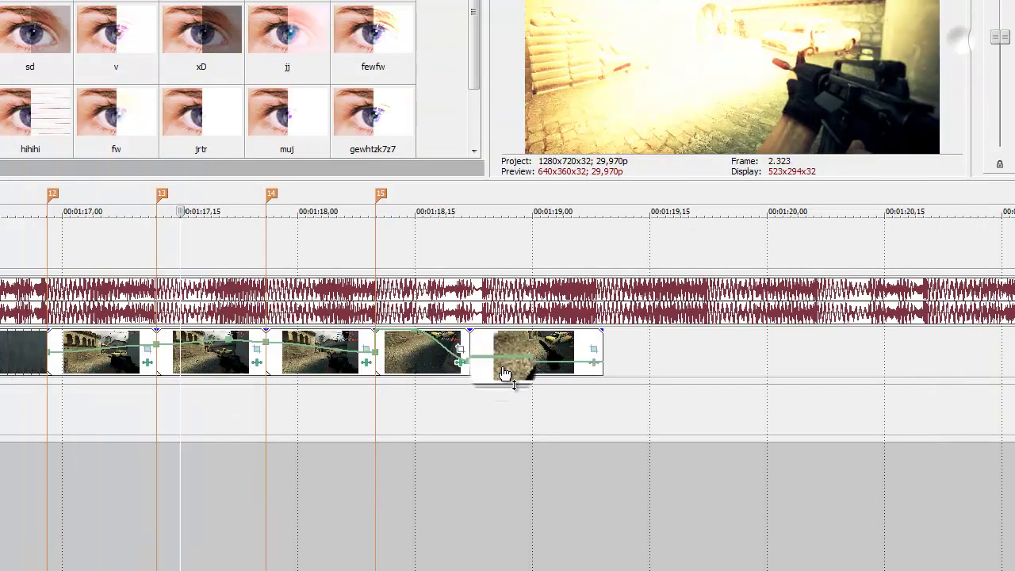
# Review the effect keyframes of the clip at marker 15 up to 00:00:00,12 and close its effects.
pyautogui.click(381, 403)
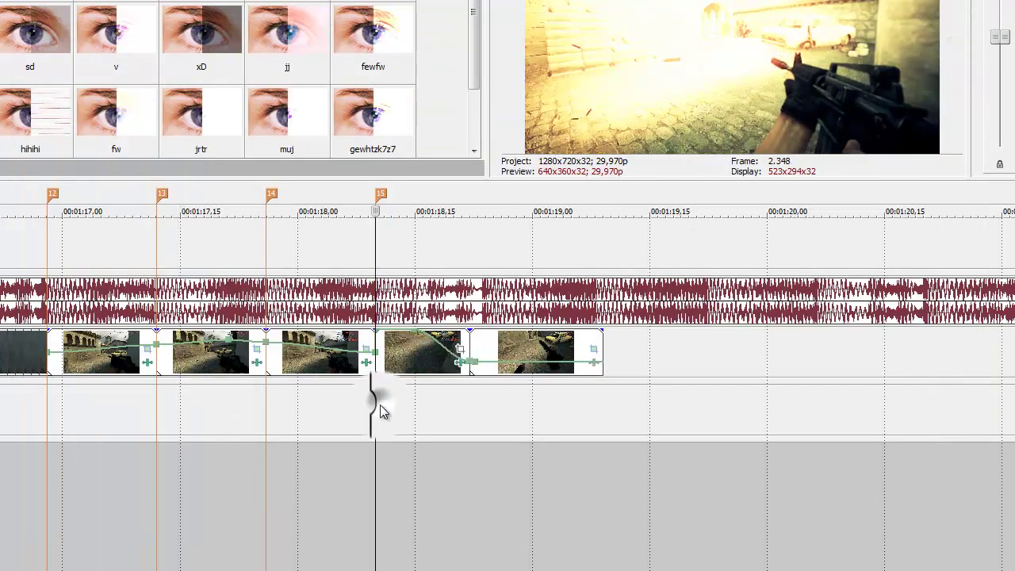
pyautogui.click(460, 362)
pyautogui.moveTo(334, 453); pyautogui.dragTo(968, 382)
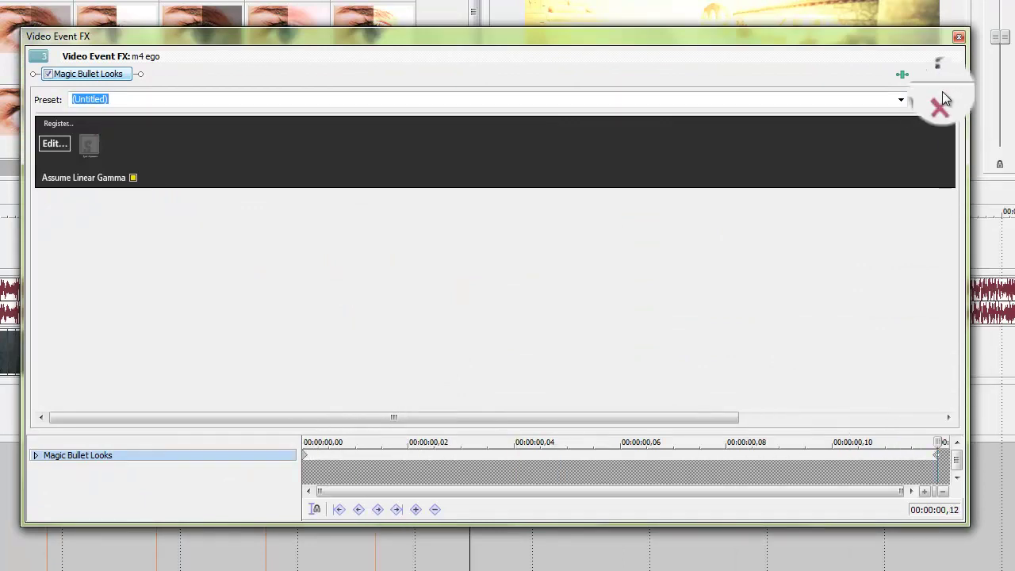
pyautogui.click(959, 35)
# Review the effect keyframes of the clip at marker 14 up to 00:00:00,14 and close its effects.
pyautogui.click(230, 548)
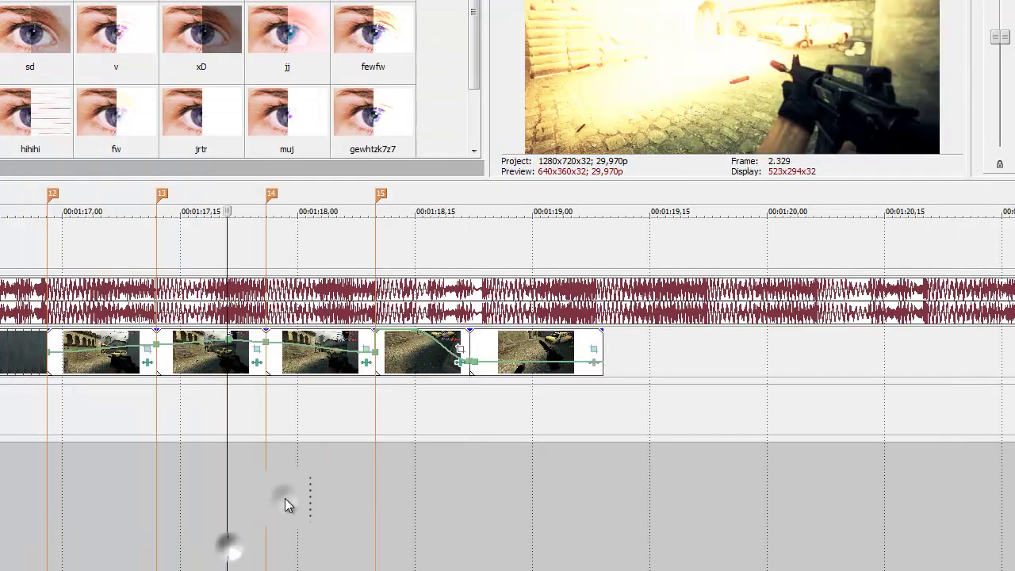
pyautogui.click(285, 498)
pyautogui.click(366, 363)
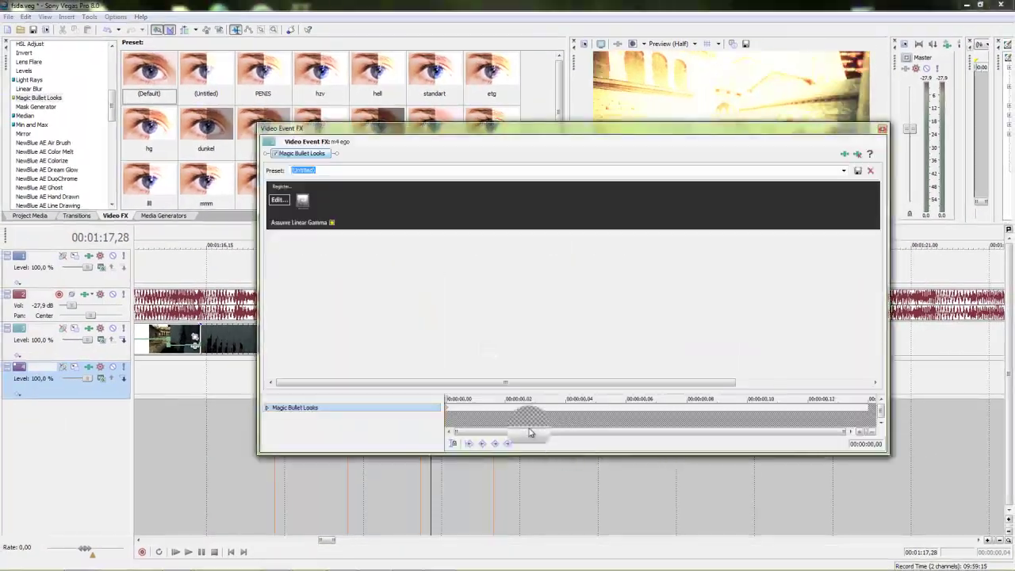
pyautogui.moveTo(446, 401); pyautogui.dragTo(865, 398)
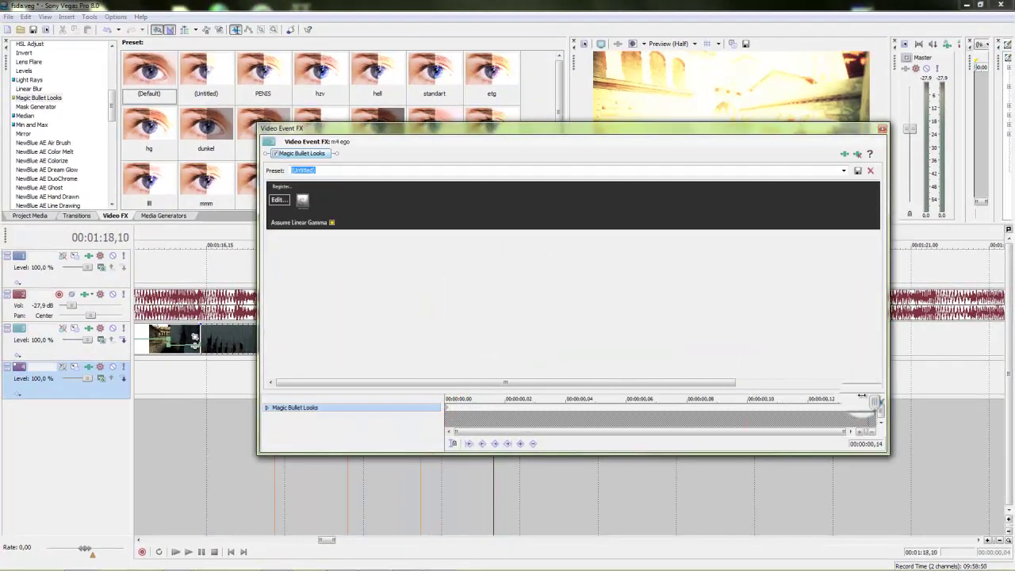
pyautogui.click(875, 127)
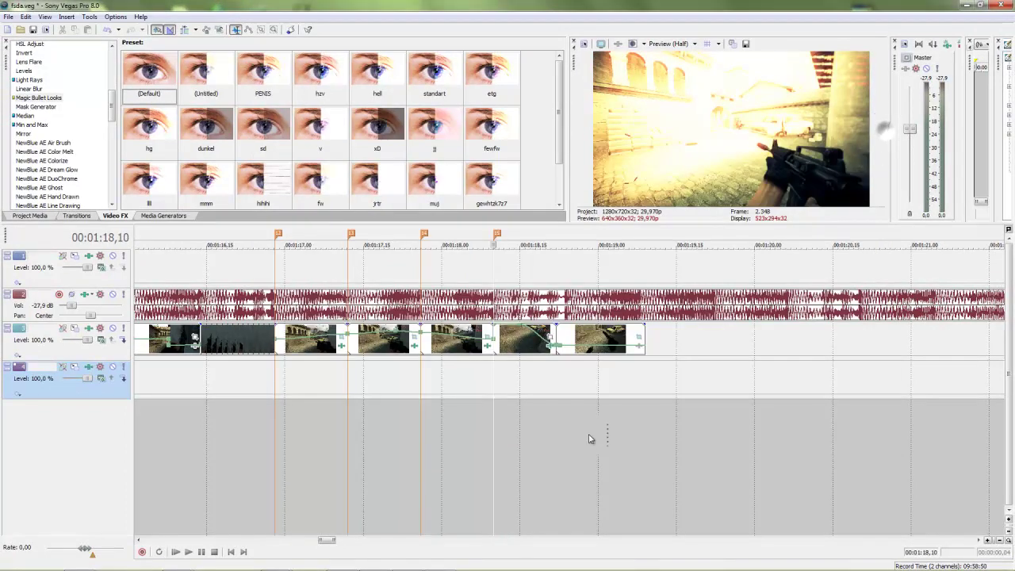
# Scrub through the clips from marker 12 onward and check the exposure flashes at markers 13, 14 and 15.
pyautogui.click(302, 438)
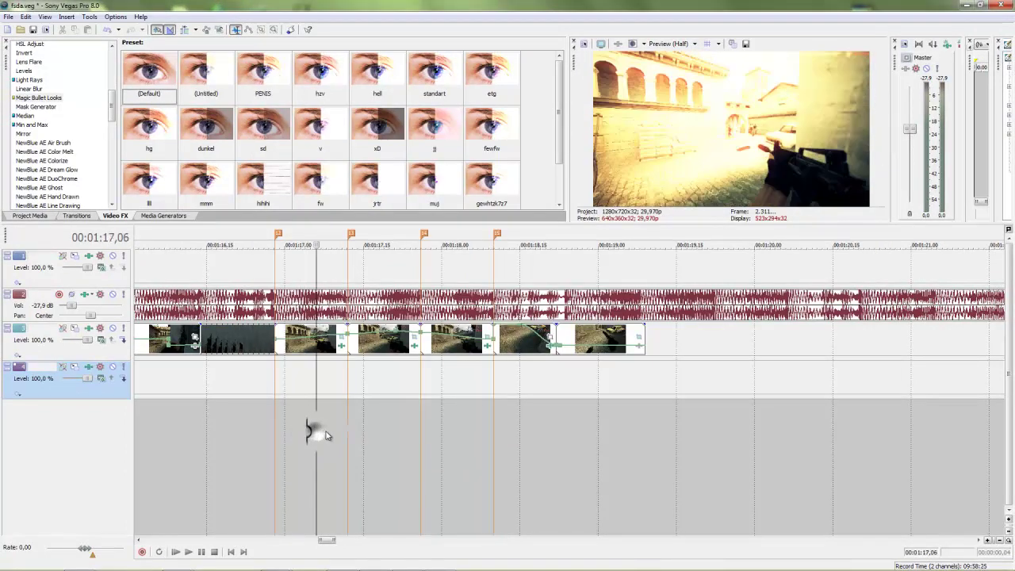
pyautogui.moveTo(326, 435); pyautogui.dragTo(571, 442)
pyautogui.moveTo(467, 461); pyautogui.dragTo(404, 469)
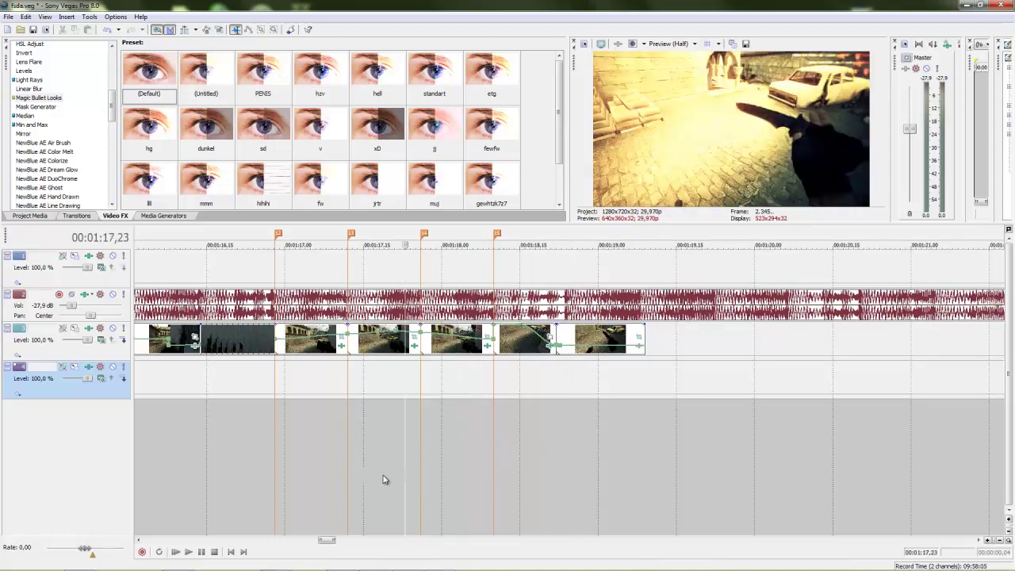
pyautogui.scroll(-1, 383, 480)
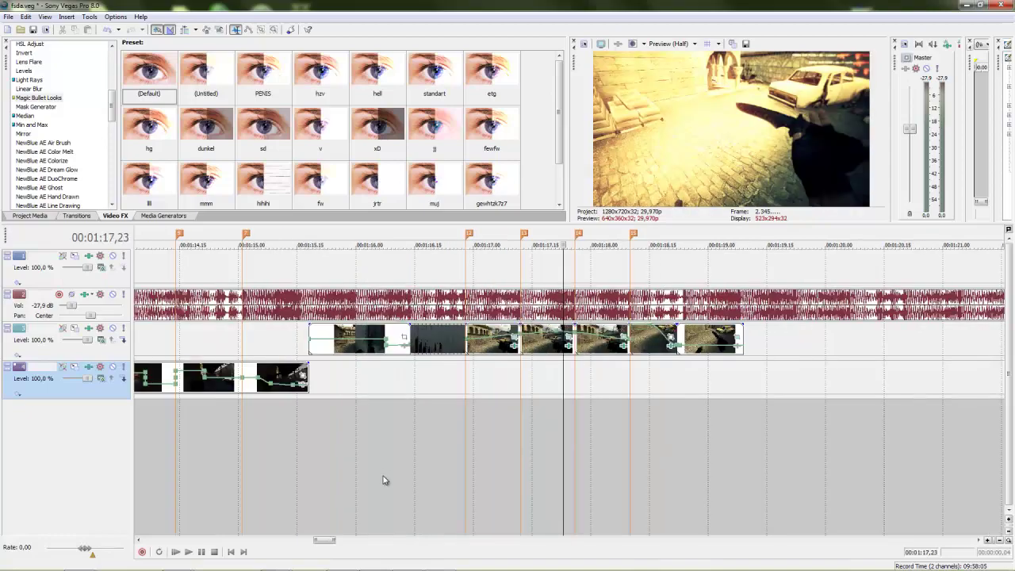
pyautogui.click(524, 458)
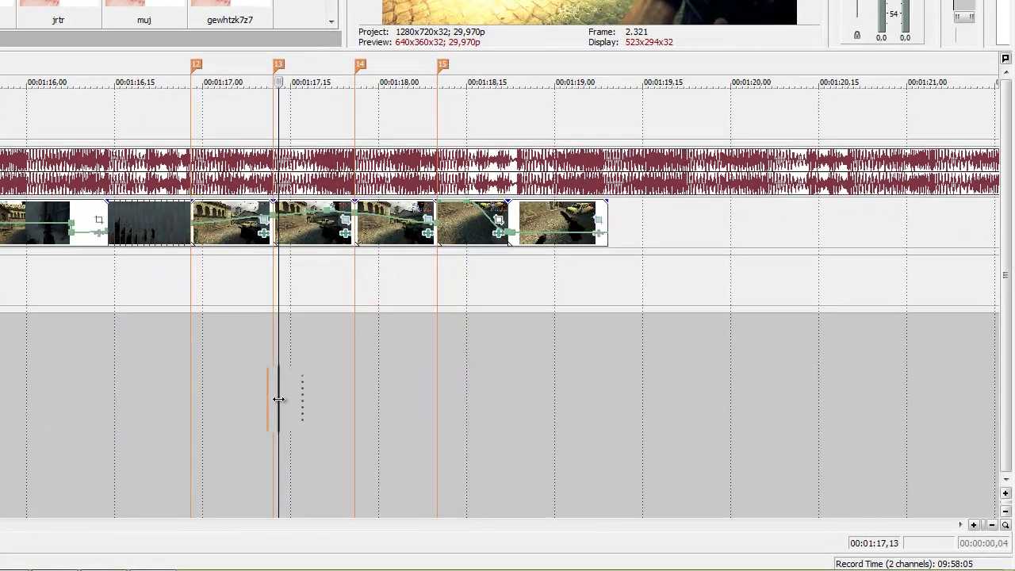
pyautogui.click(355, 400)
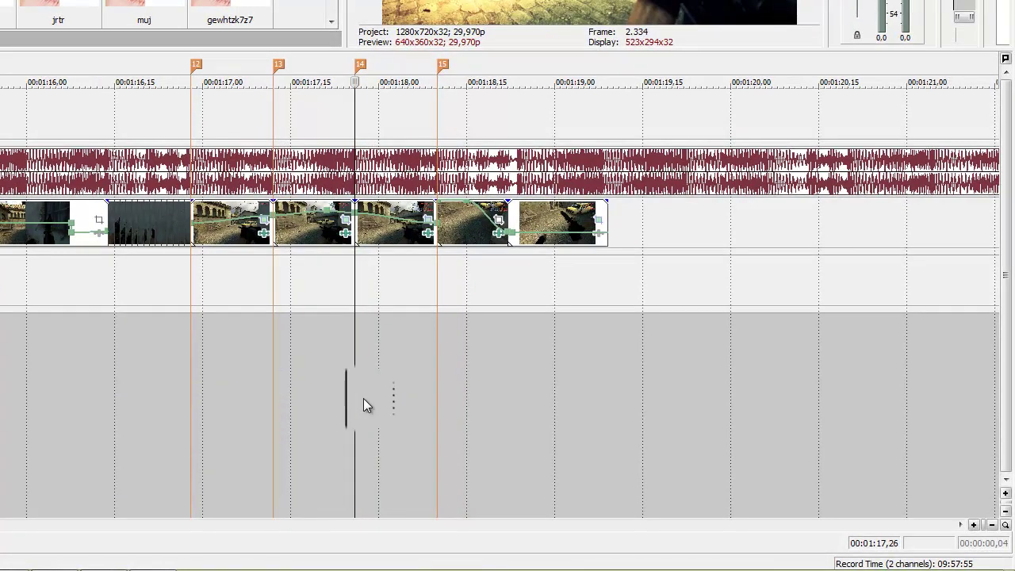
pyautogui.click(437, 395)
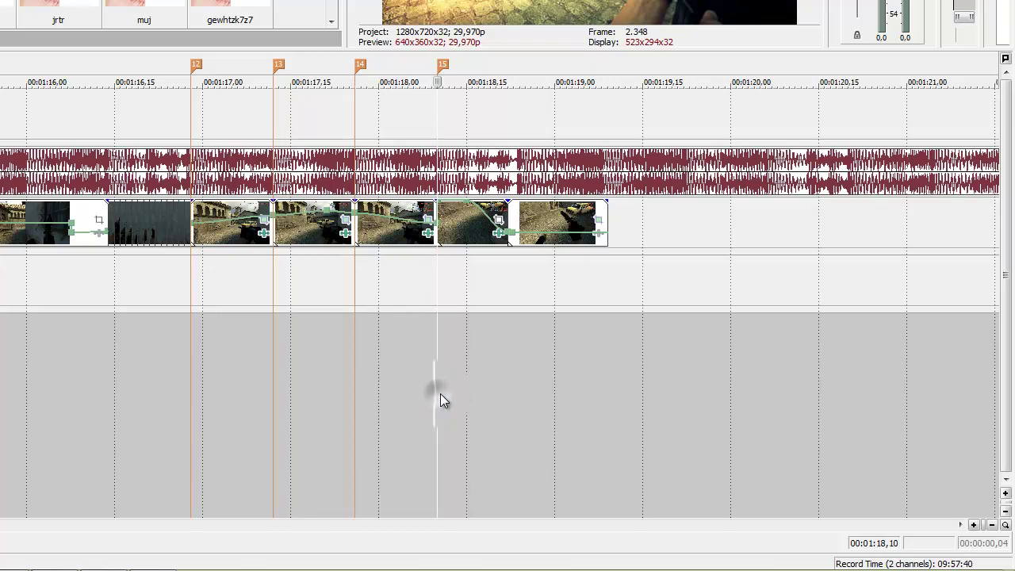